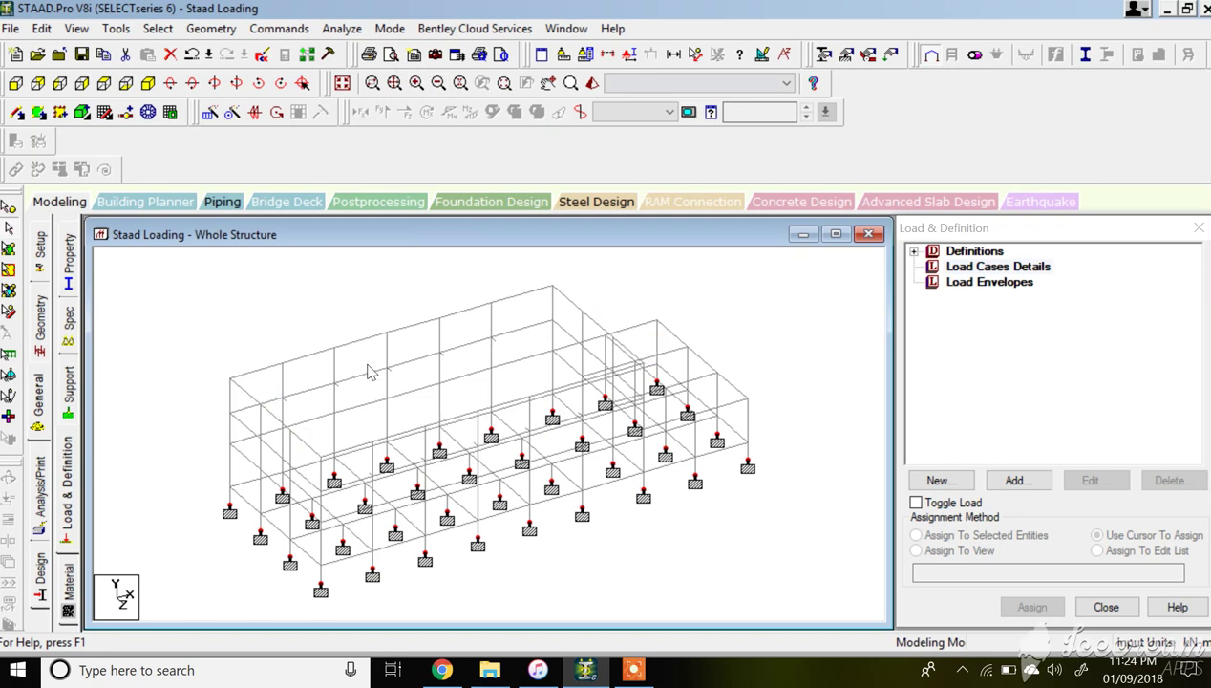
Look through the Geometry and Property pages, then open the Load & Definition page and expand its Definitions list
{"action": "left_click", "coordinate": [40, 324]}
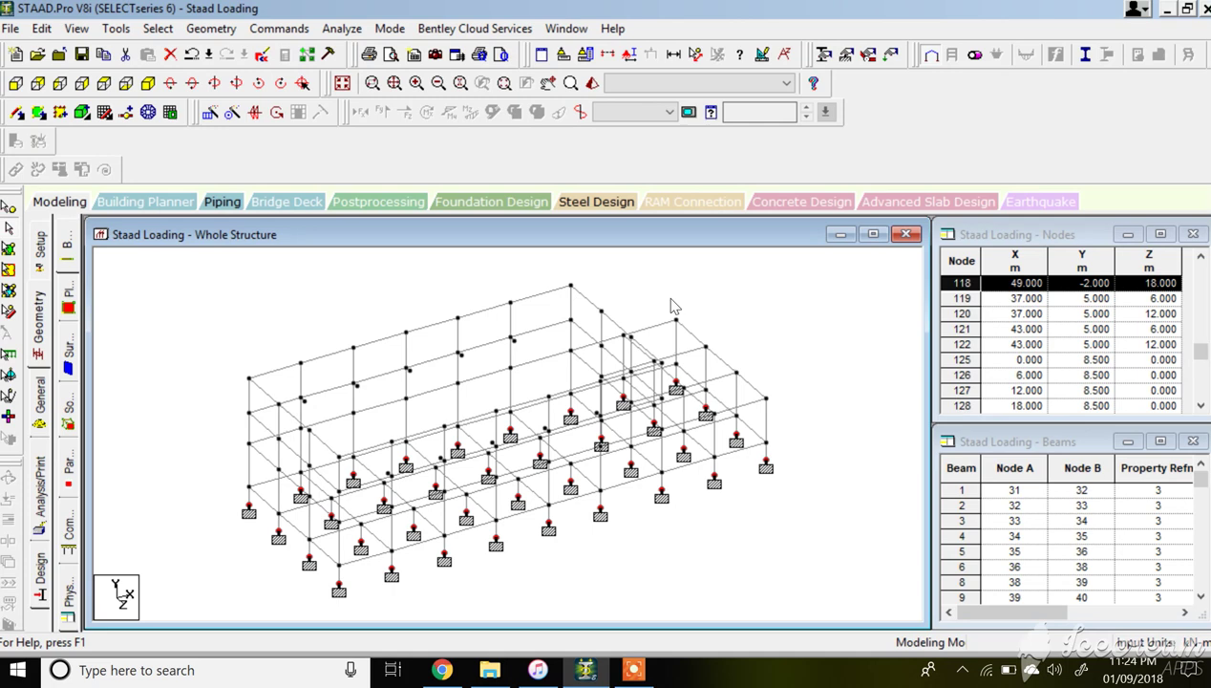
{"action": "left_click", "coordinate": [41, 401]}
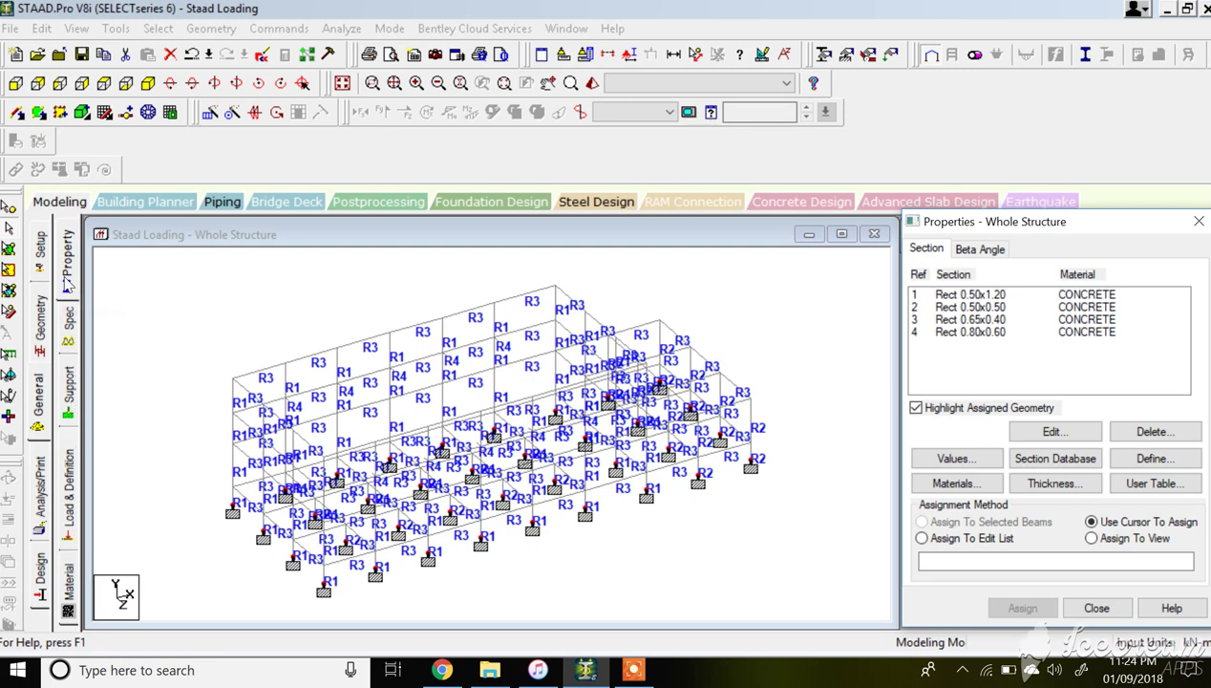
{"action": "left_click", "coordinate": [68, 485]}
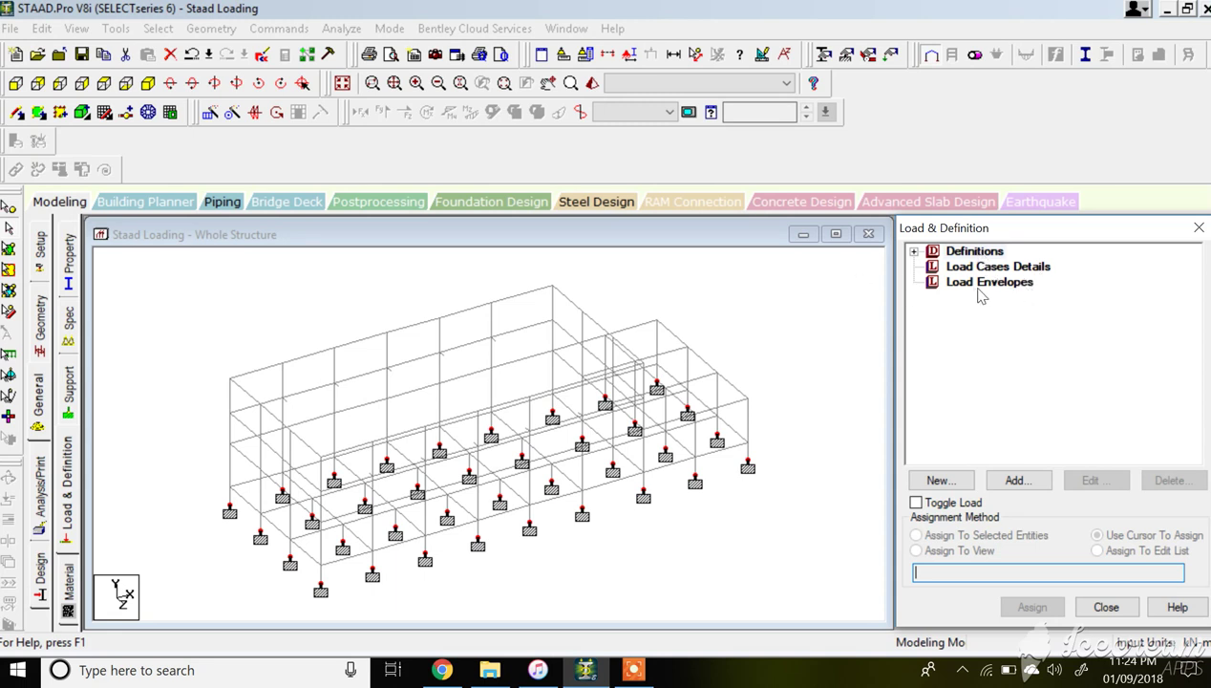
{"action": "left_click", "coordinate": [926, 252]}
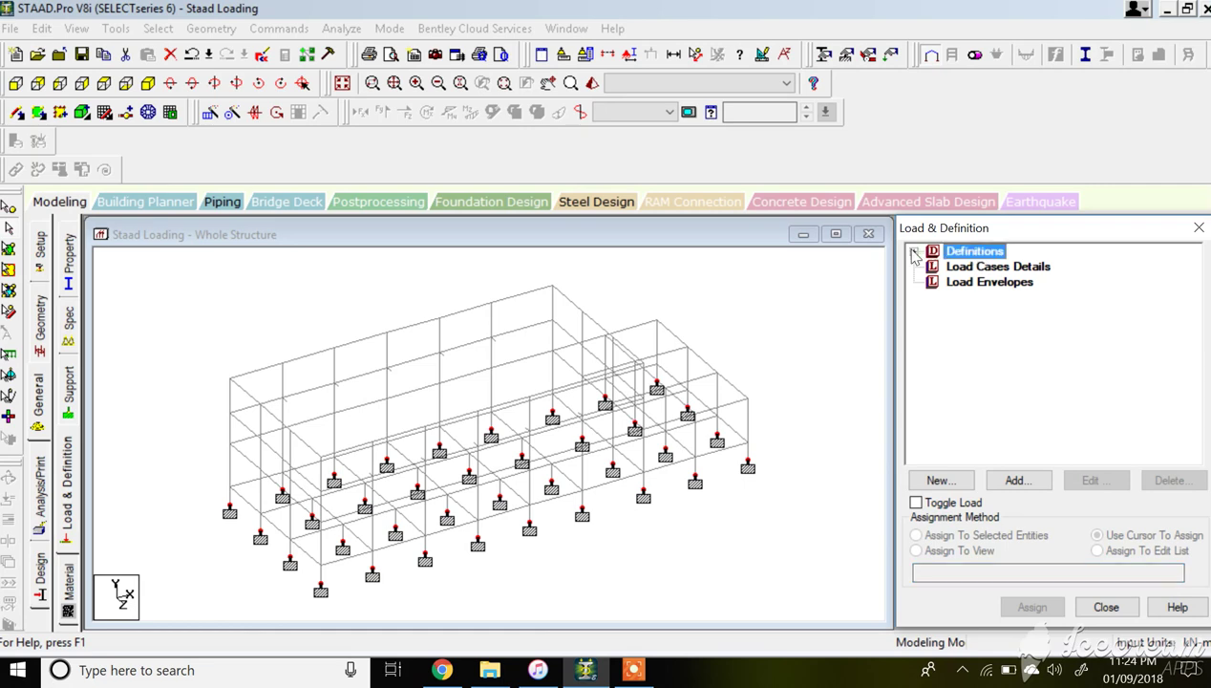
{"action": "left_click", "coordinate": [913, 251]}
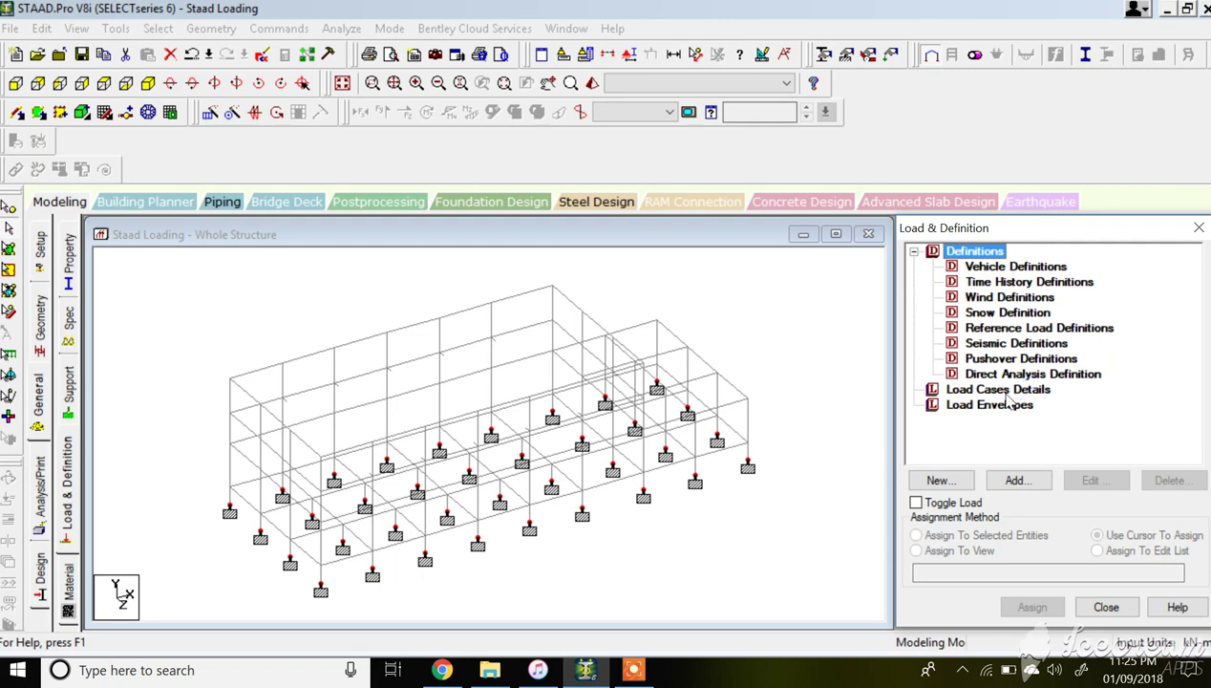
Start a new primary load case number 1 under Load Cases Details with the loading type Dead
{"action": "left_click", "coordinate": [1003, 390]}
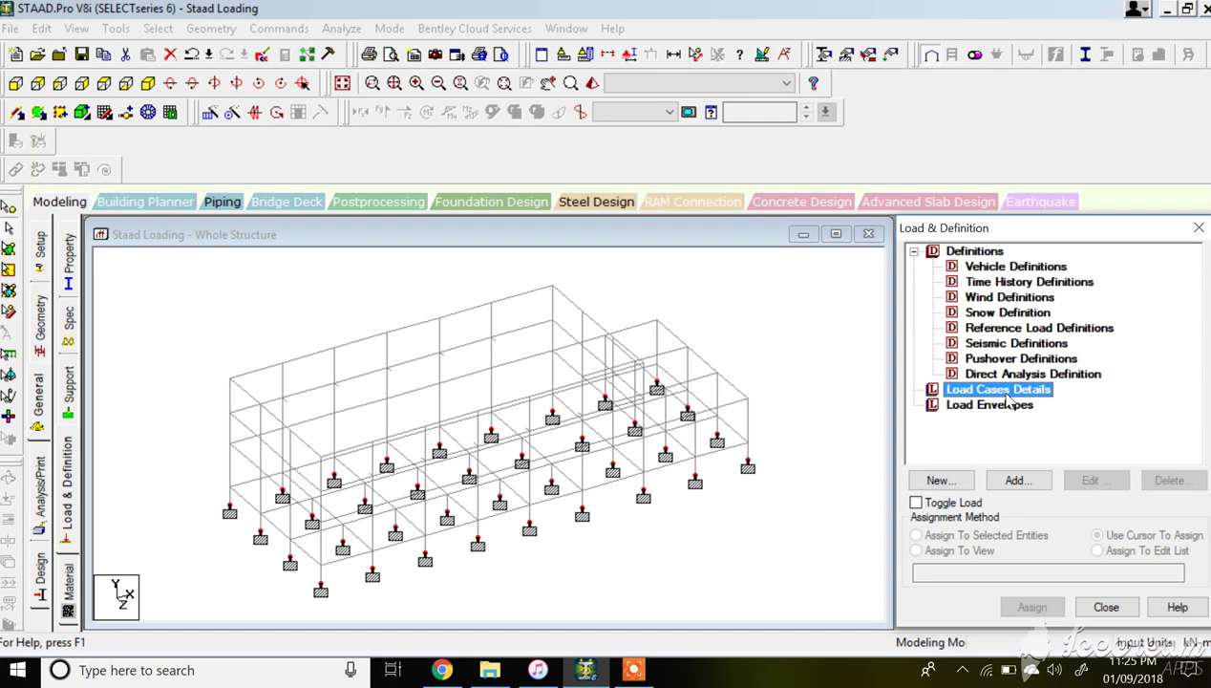
{"action": "left_click", "coordinate": [1016, 481]}
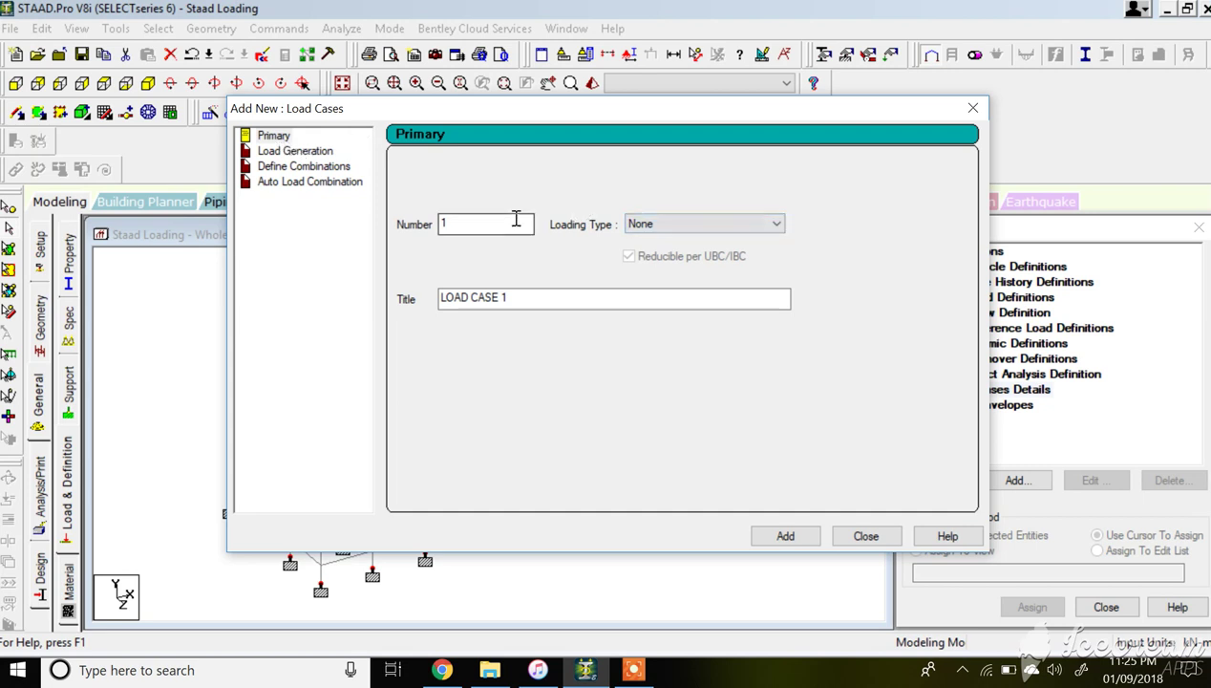
{"action": "double_click", "coordinate": [445, 224]}
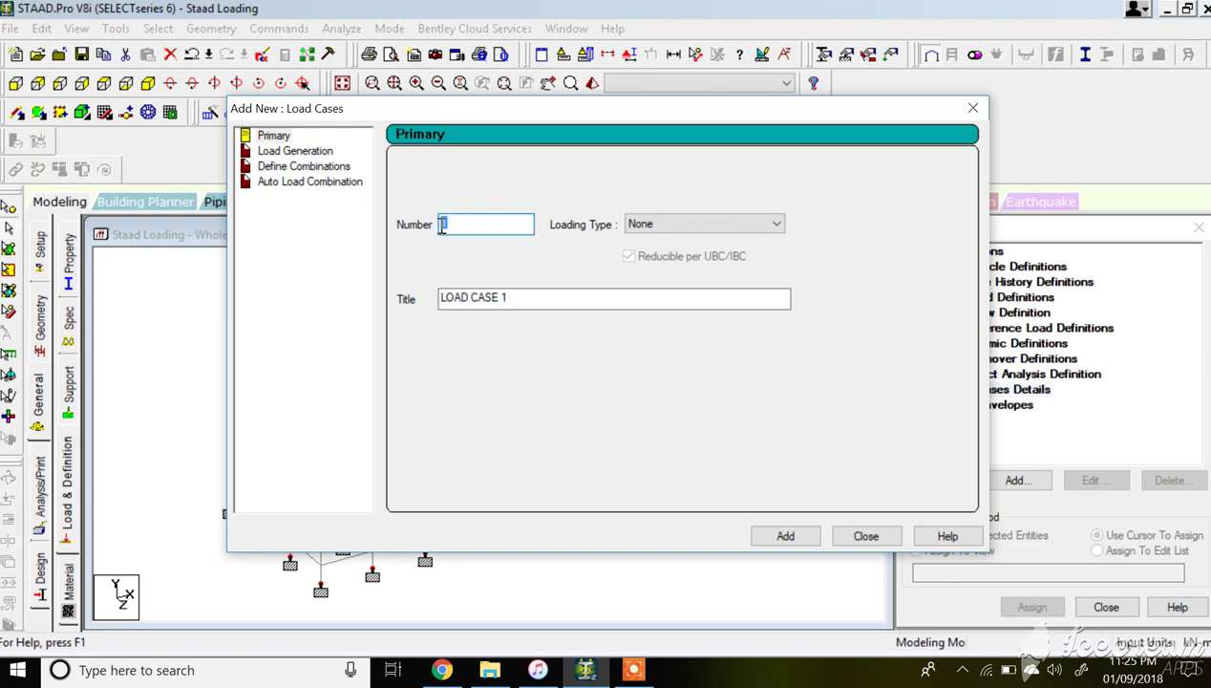
{"action": "left_click", "coordinate": [655, 229]}
{"action": "left_click", "coordinate": [656, 230]}
{"action": "left_click", "coordinate": [655, 229]}
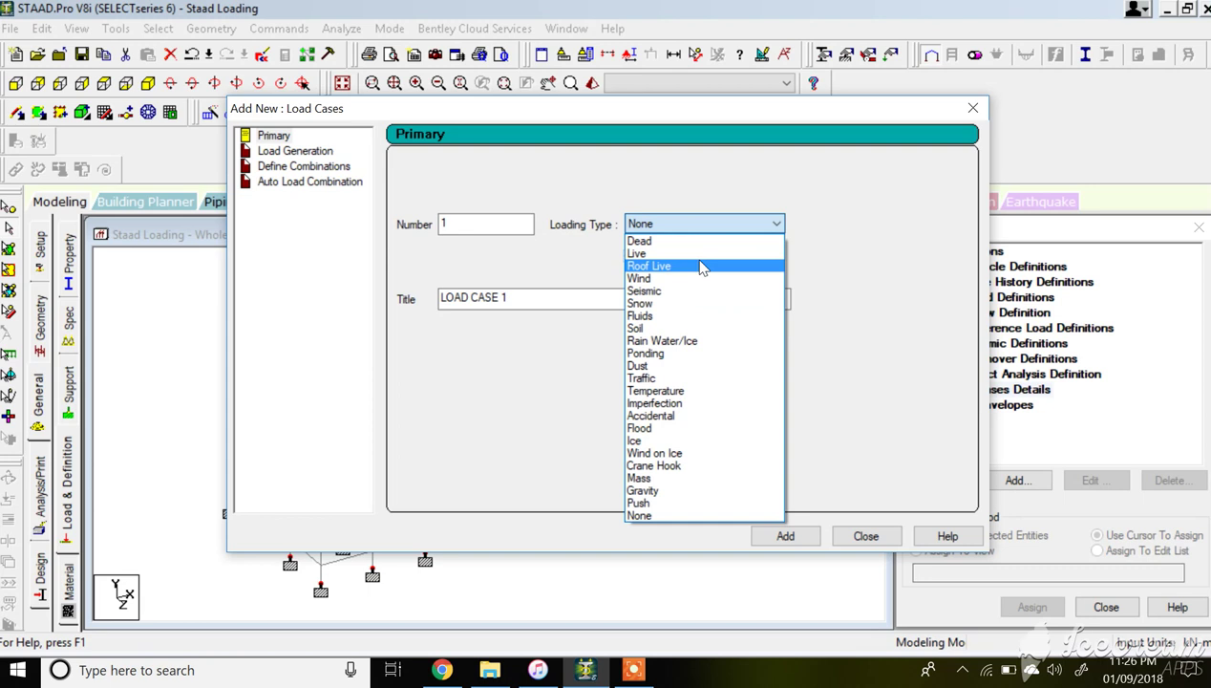
{"action": "left_click", "coordinate": [715, 181]}
{"action": "left_click", "coordinate": [707, 223]}
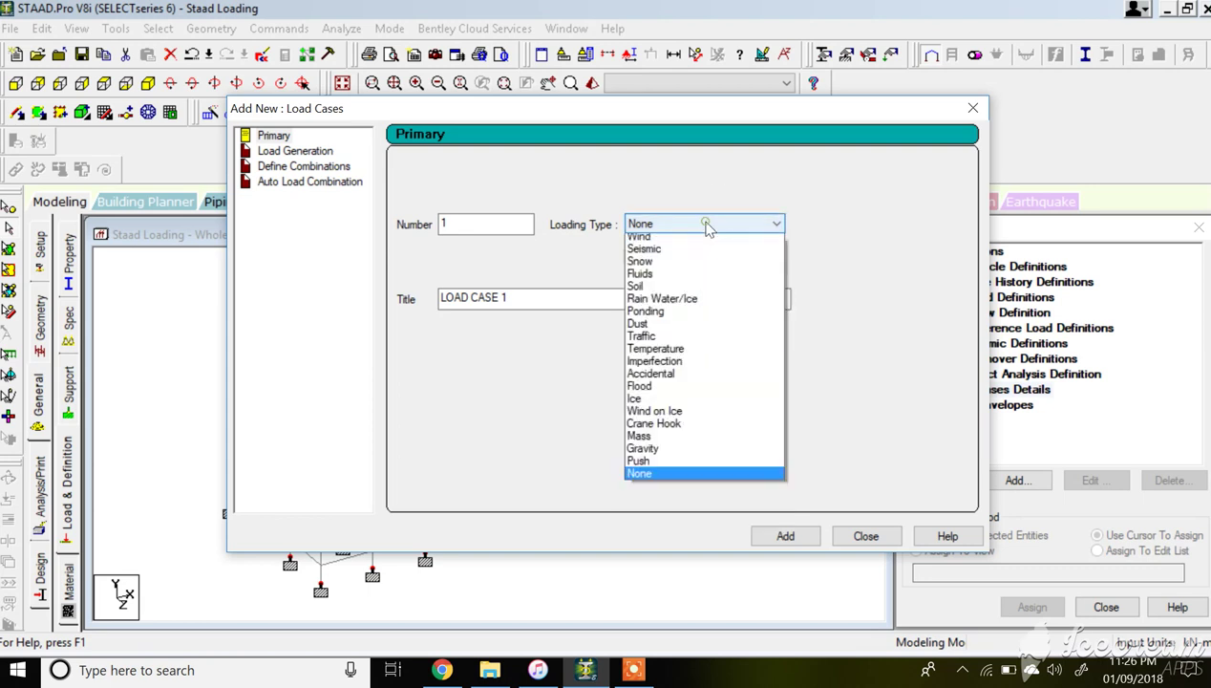
{"action": "scroll", "coordinate": [697, 234], "scroll_direction": "up", "scroll_amount": 1}
{"action": "left_click", "coordinate": [689, 239]}
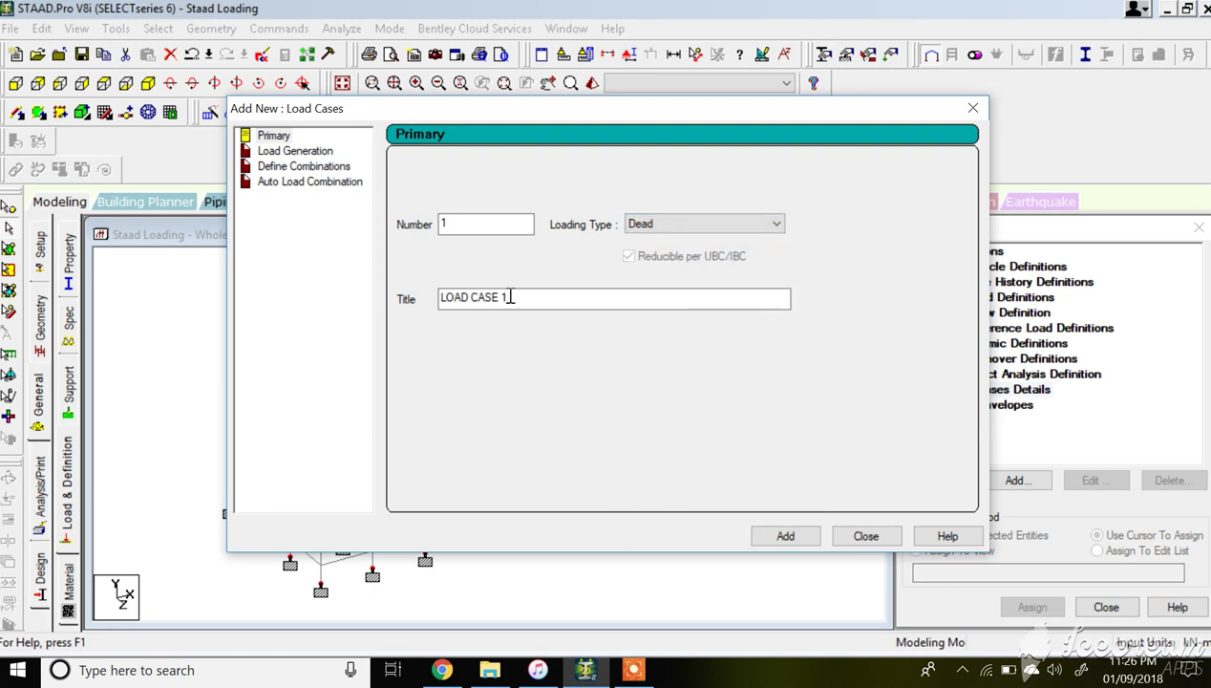
Title the dead load case DL and add it, saving the structure through auto save
{"action": "left_click_drag", "start_coordinate": [510, 297], "coordinate": [418, 292]}
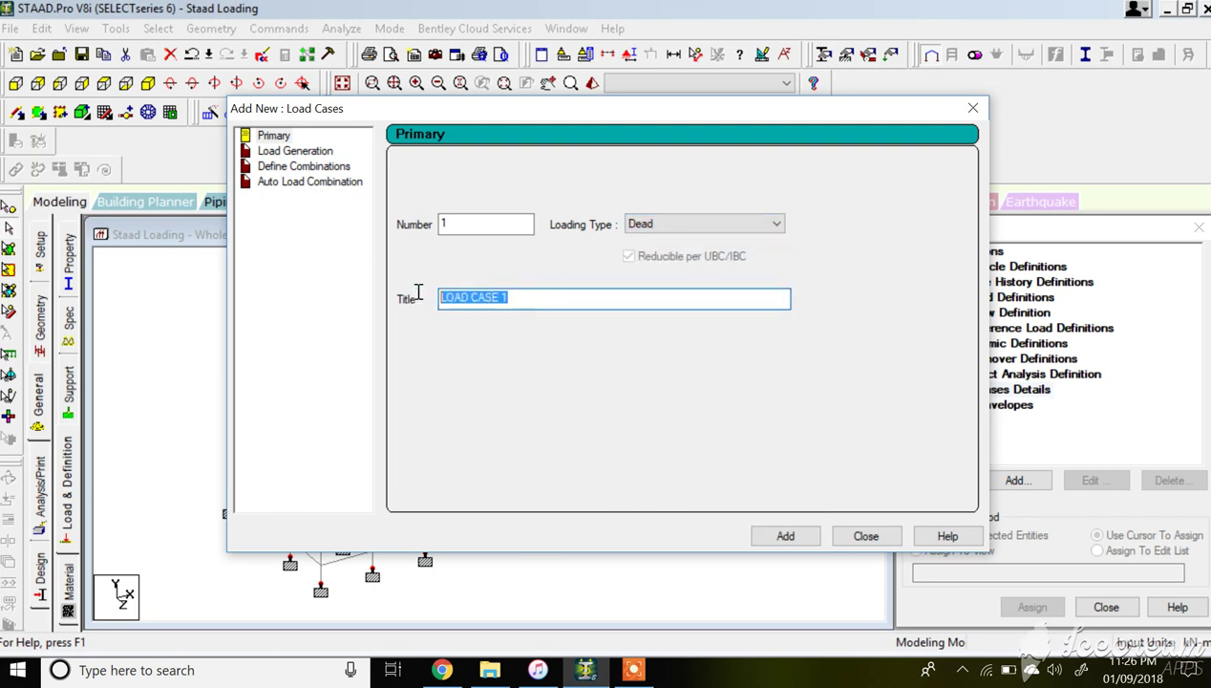
{"action": "type", "text": "d"}
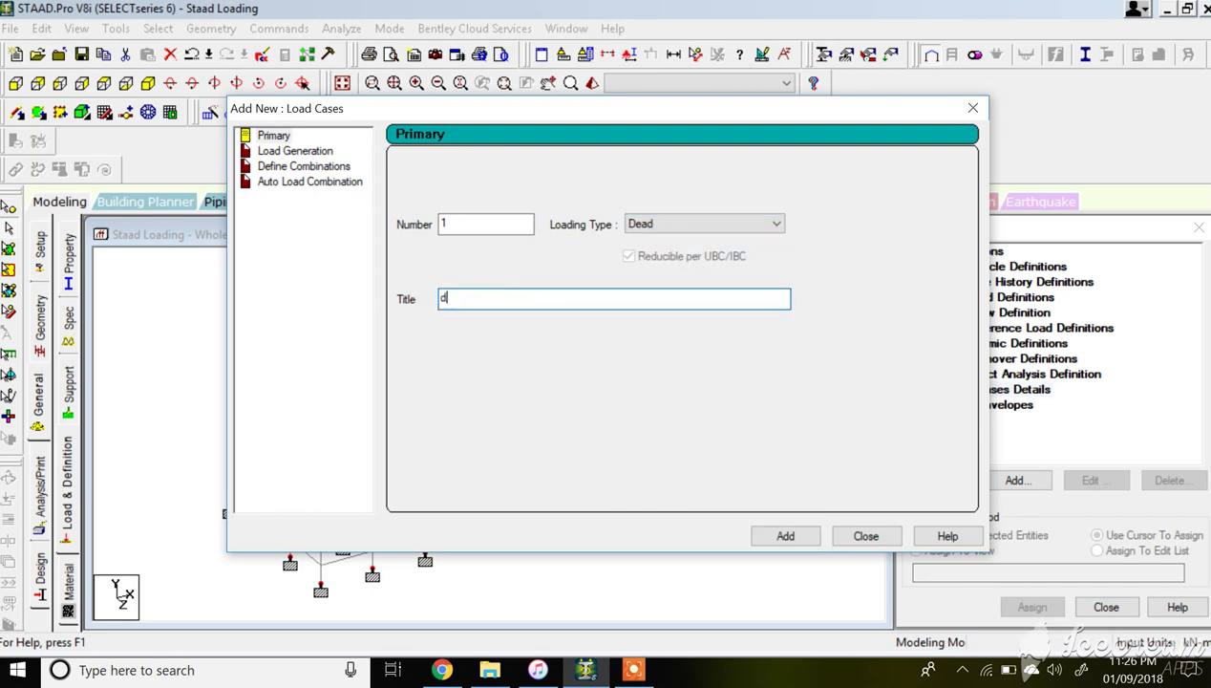
{"action": "key", "text": "BackSpace"}
{"action": "type", "text": "DL"}
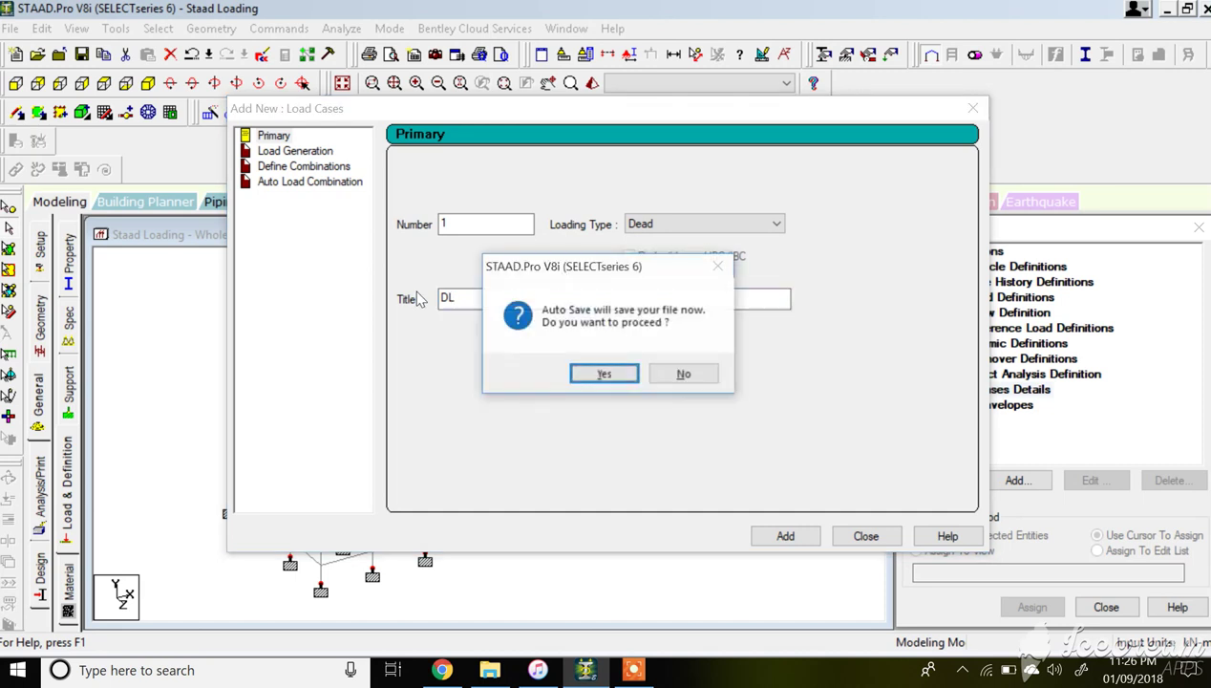
{"action": "left_click", "coordinate": [619, 382]}
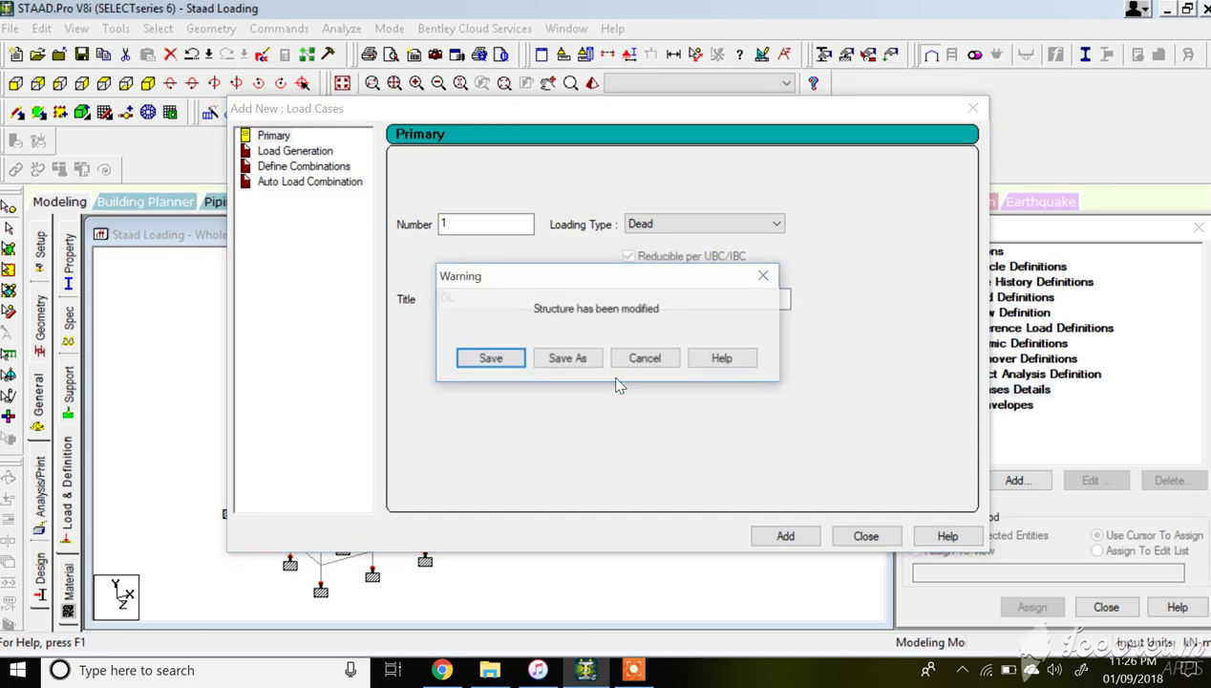
{"action": "left_click", "coordinate": [498, 353]}
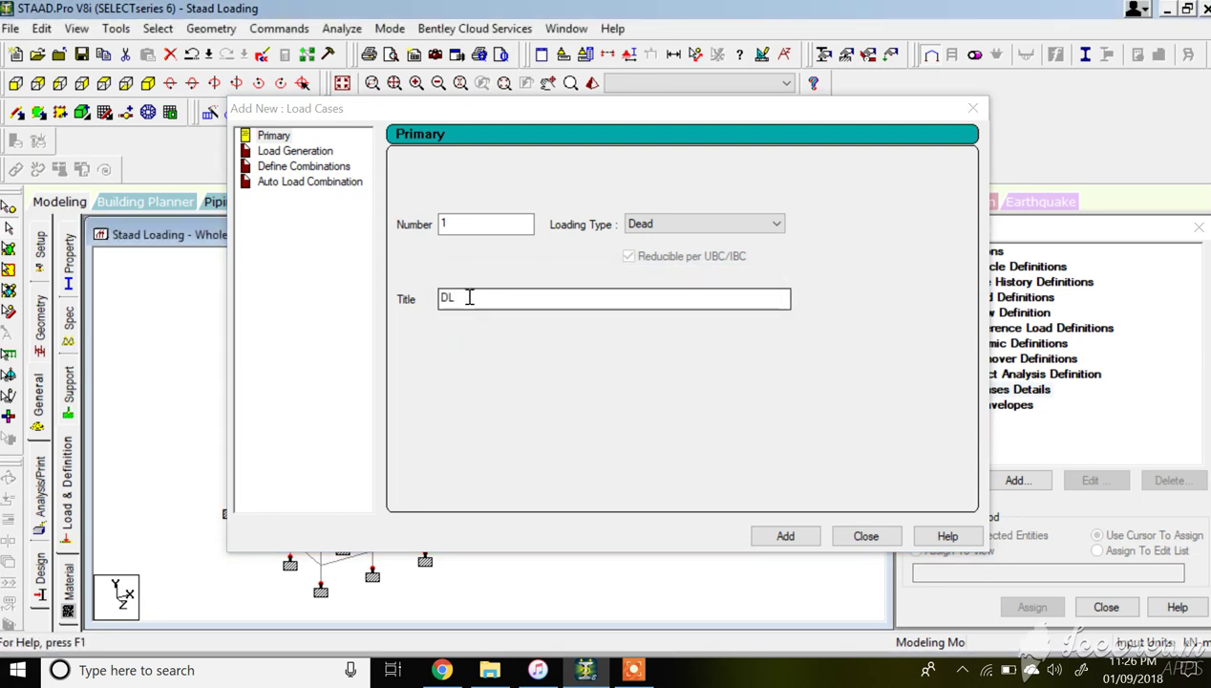
{"action": "left_click", "coordinate": [769, 536]}
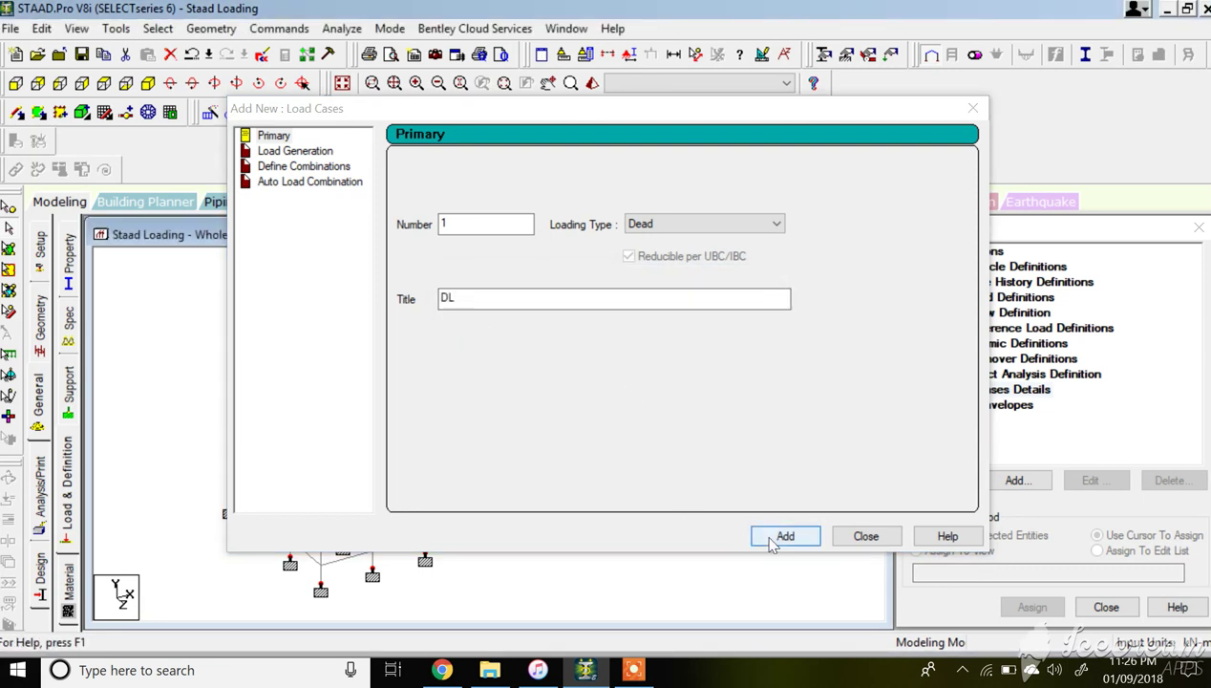
Add primary load case 2 with the loading type Live and the title LL, and close the load case dialog
{"action": "left_click", "coordinate": [669, 227]}
{"action": "left_click", "coordinate": [671, 247]}
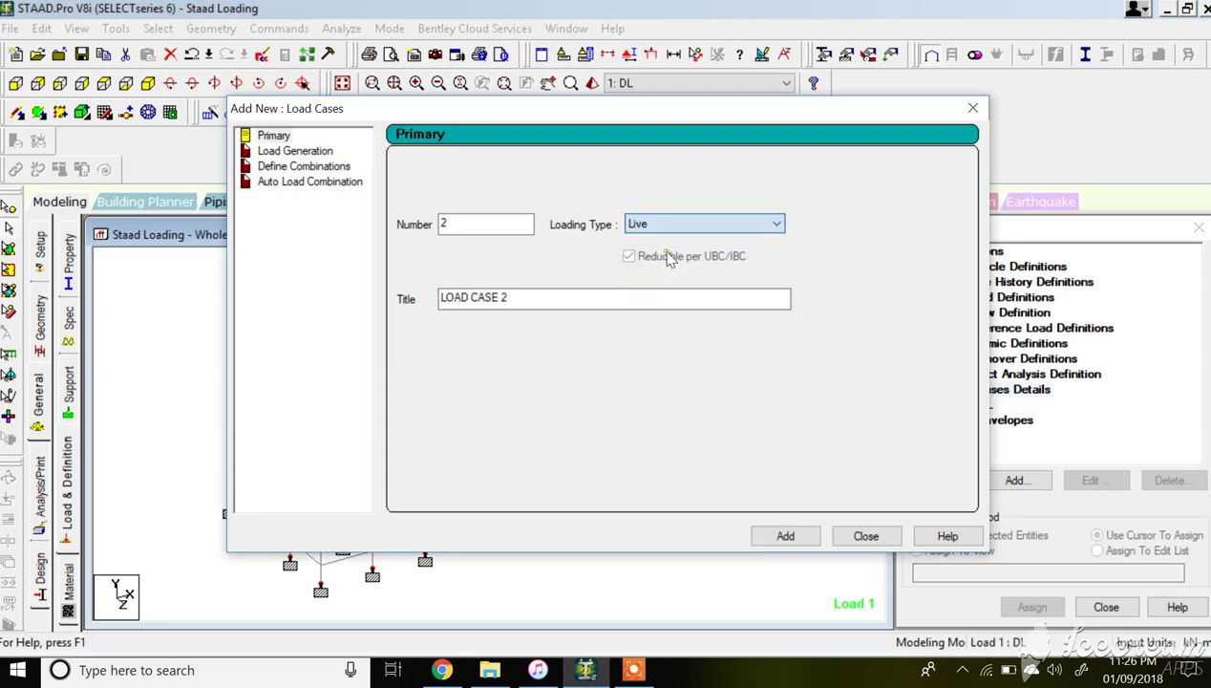
{"action": "left_click_drag", "start_coordinate": [535, 299], "coordinate": [432, 296]}
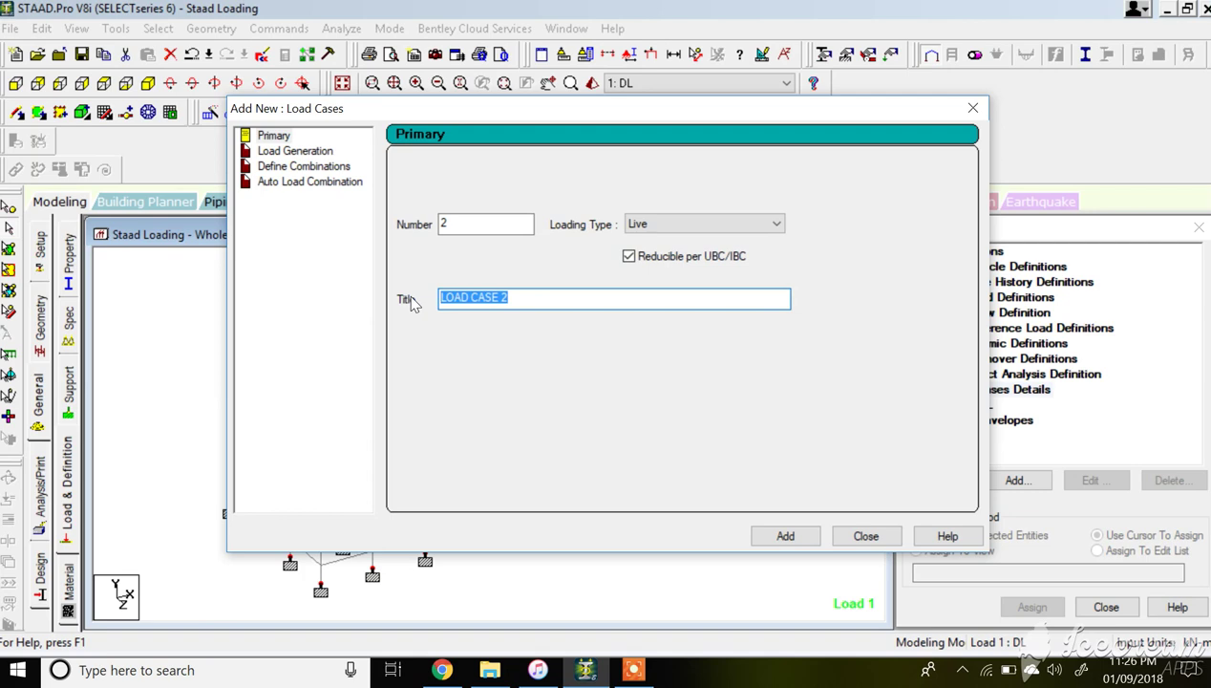
{"action": "type", "text": "LL"}
{"action": "left_click", "coordinate": [784, 535]}
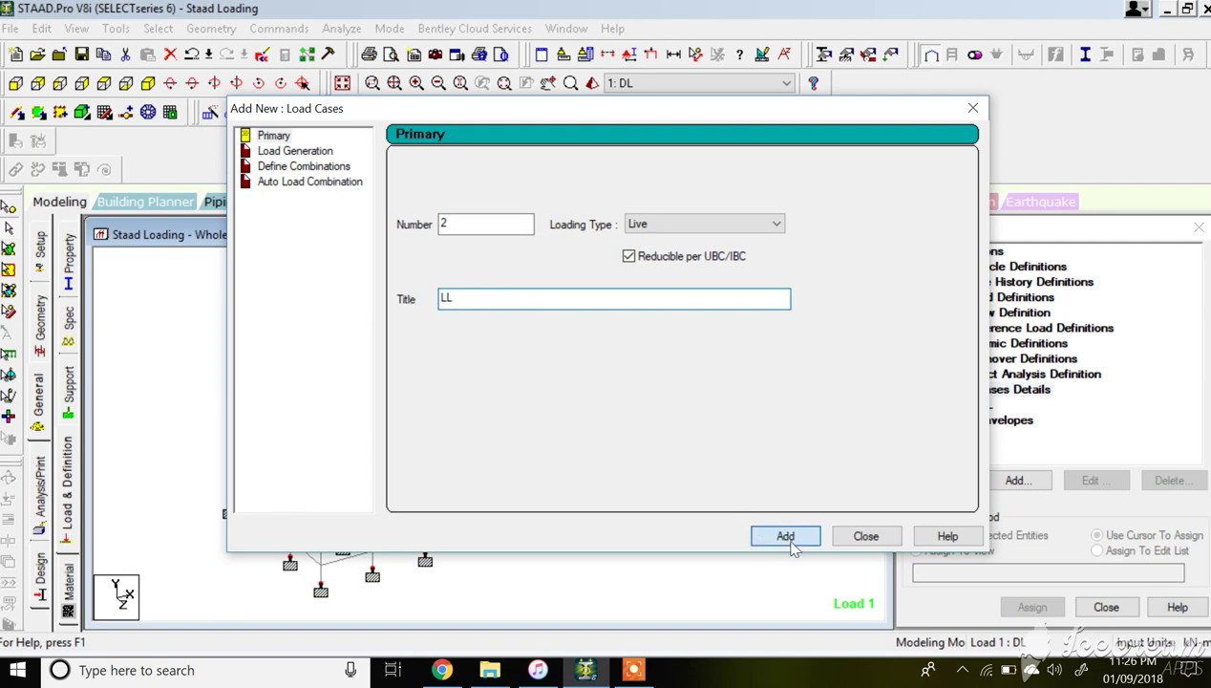
{"action": "left_click", "coordinate": [863, 536]}
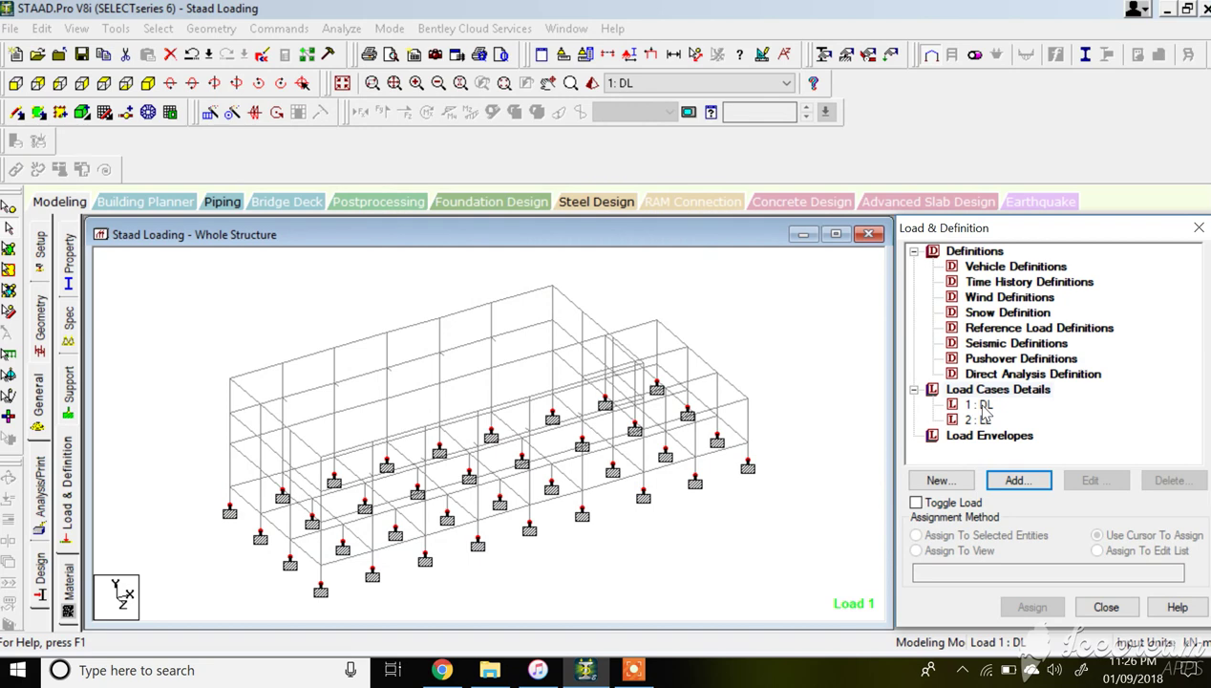
Add a selfweight load in the Y direction with factor -1 to the DL load case
{"action": "left_click", "coordinate": [984, 405]}
{"action": "left_click", "coordinate": [982, 419]}
{"action": "left_click", "coordinate": [984, 405]}
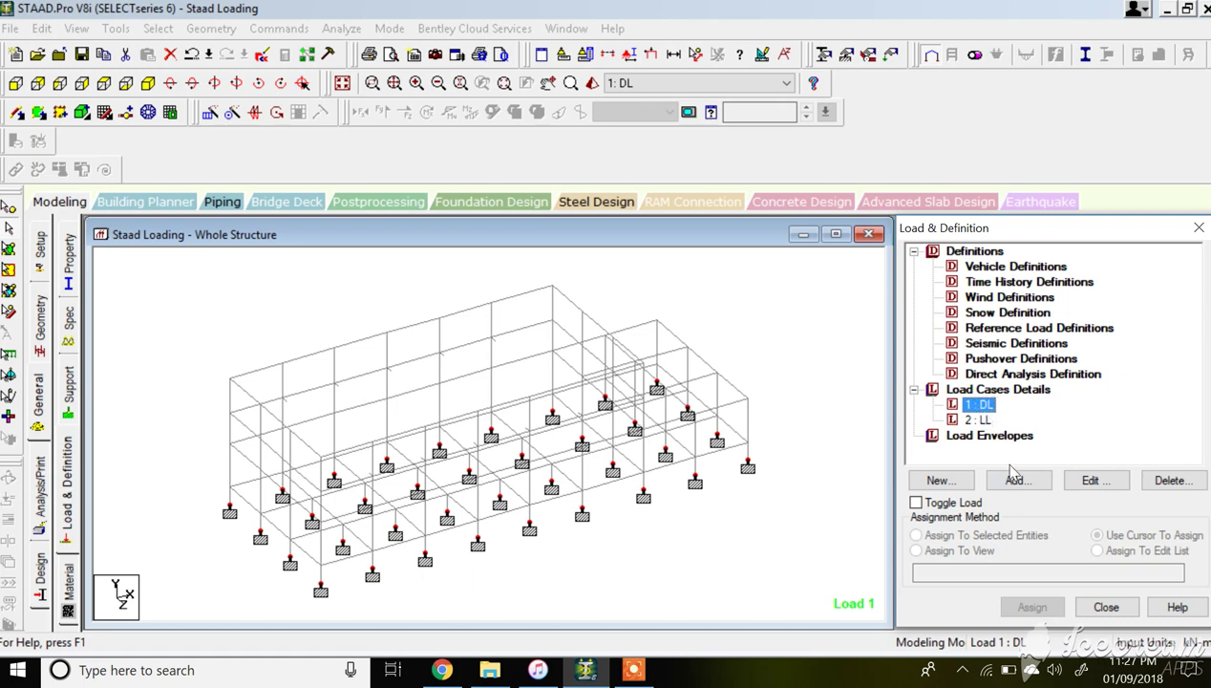
{"action": "left_click", "coordinate": [1005, 478]}
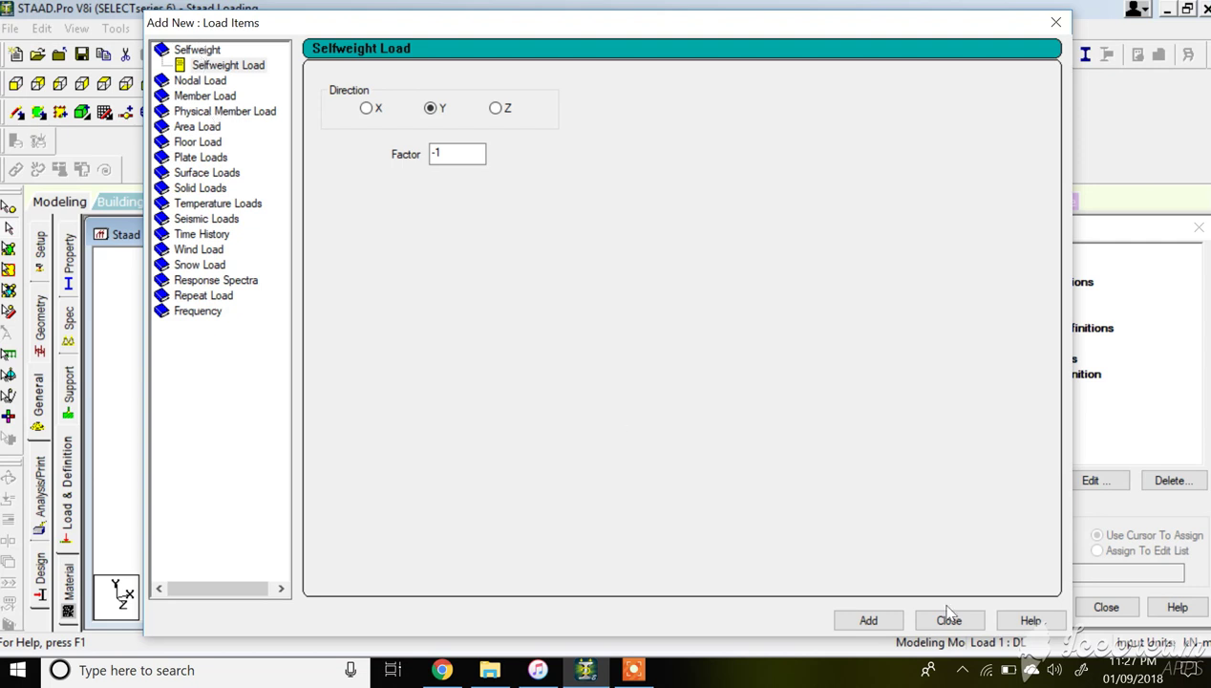
{"action": "left_click", "coordinate": [890, 623]}
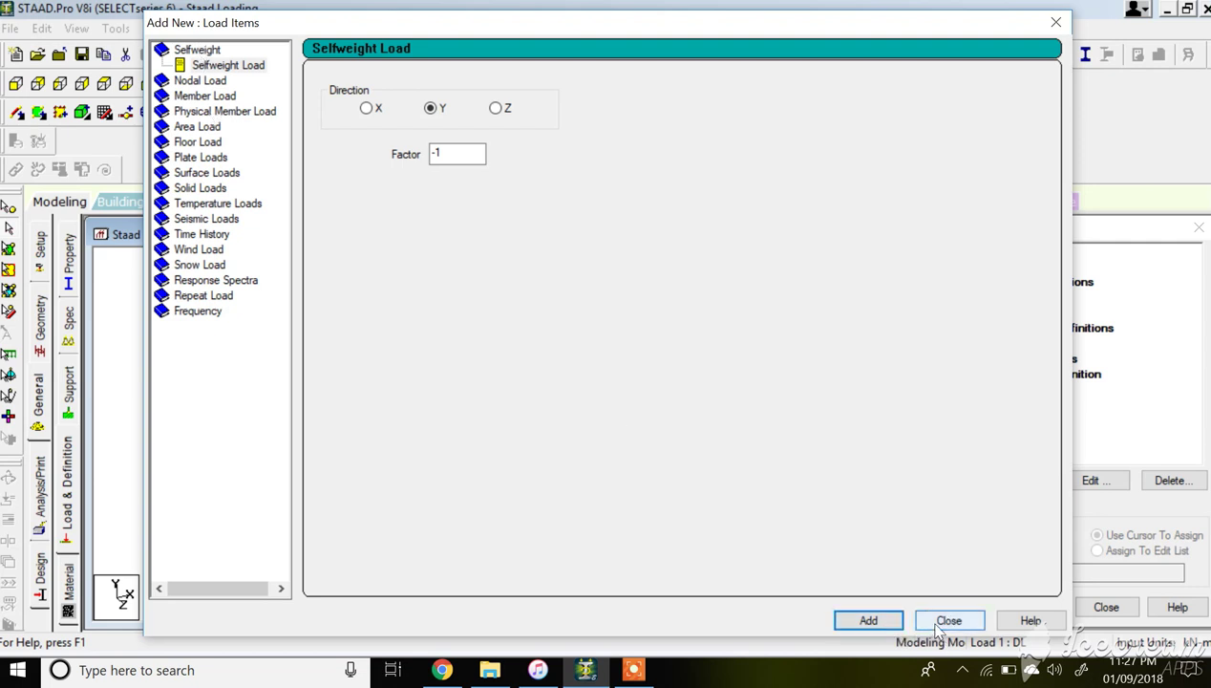
{"action": "left_click", "coordinate": [944, 620]}
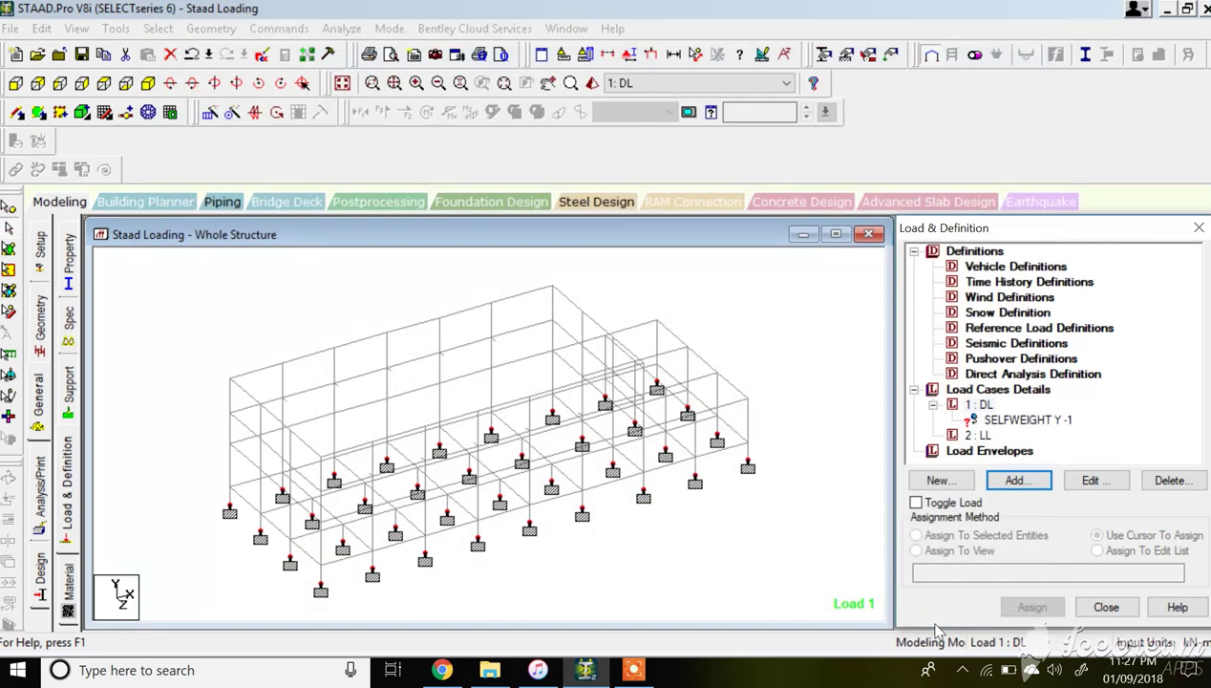
Assign the SELFWEIGHT Y -1 load to the whole structure with the Assign To View method
{"action": "left_click", "coordinate": [1012, 421]}
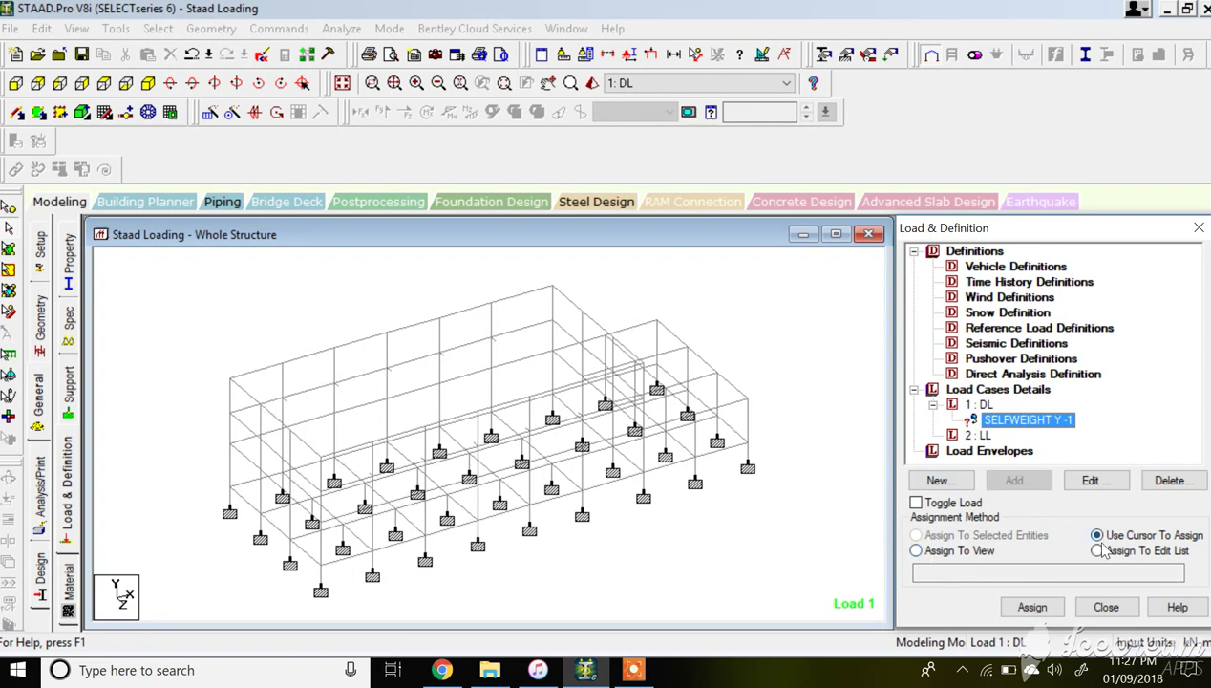
{"action": "left_click", "coordinate": [959, 552]}
{"action": "left_click", "coordinate": [1032, 607]}
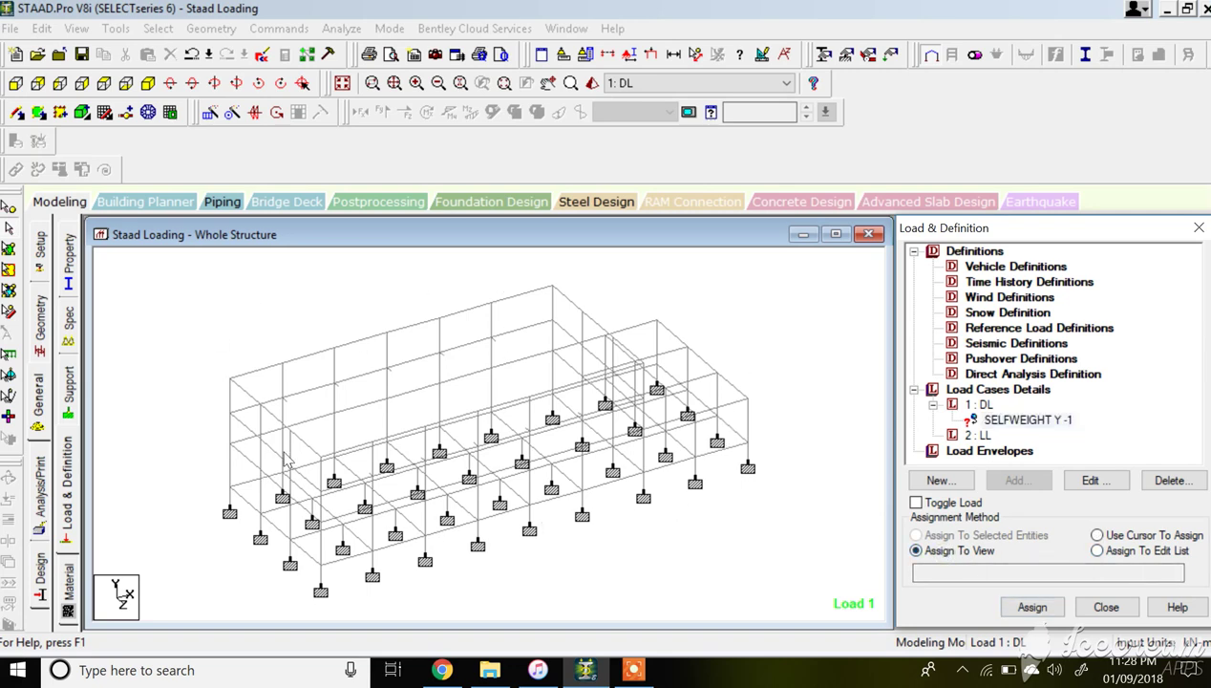
{"action": "left_click", "coordinate": [1031, 609]}
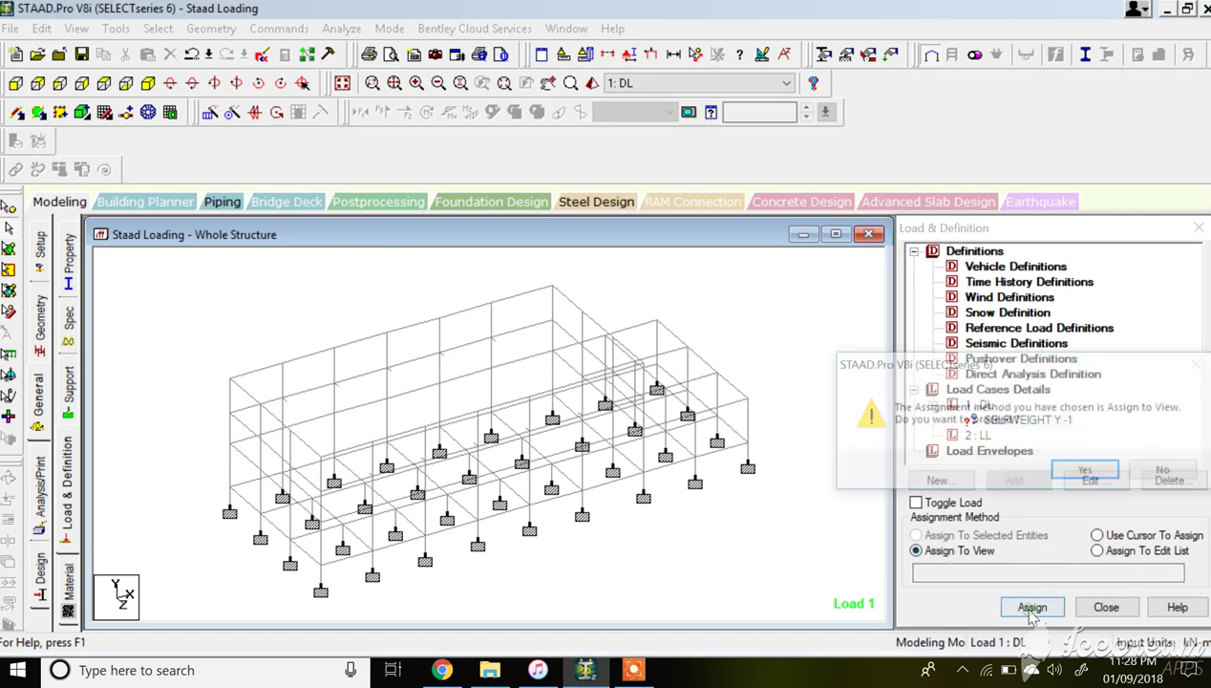
{"action": "left_click", "coordinate": [1074, 475]}
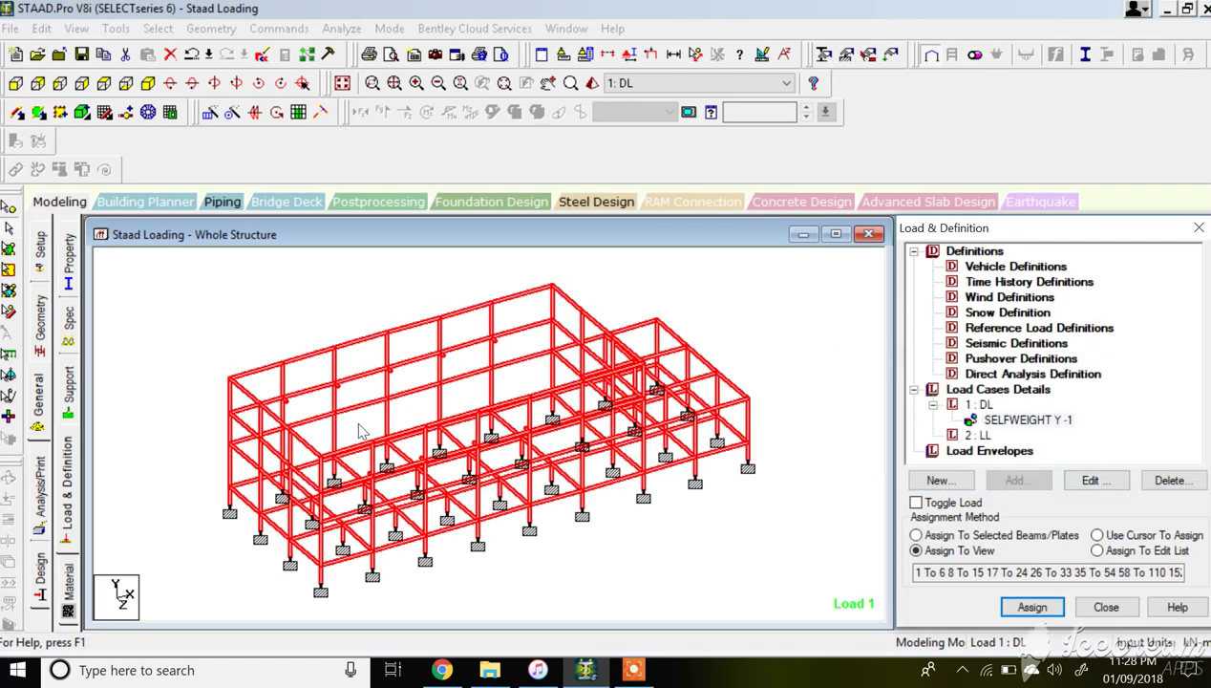
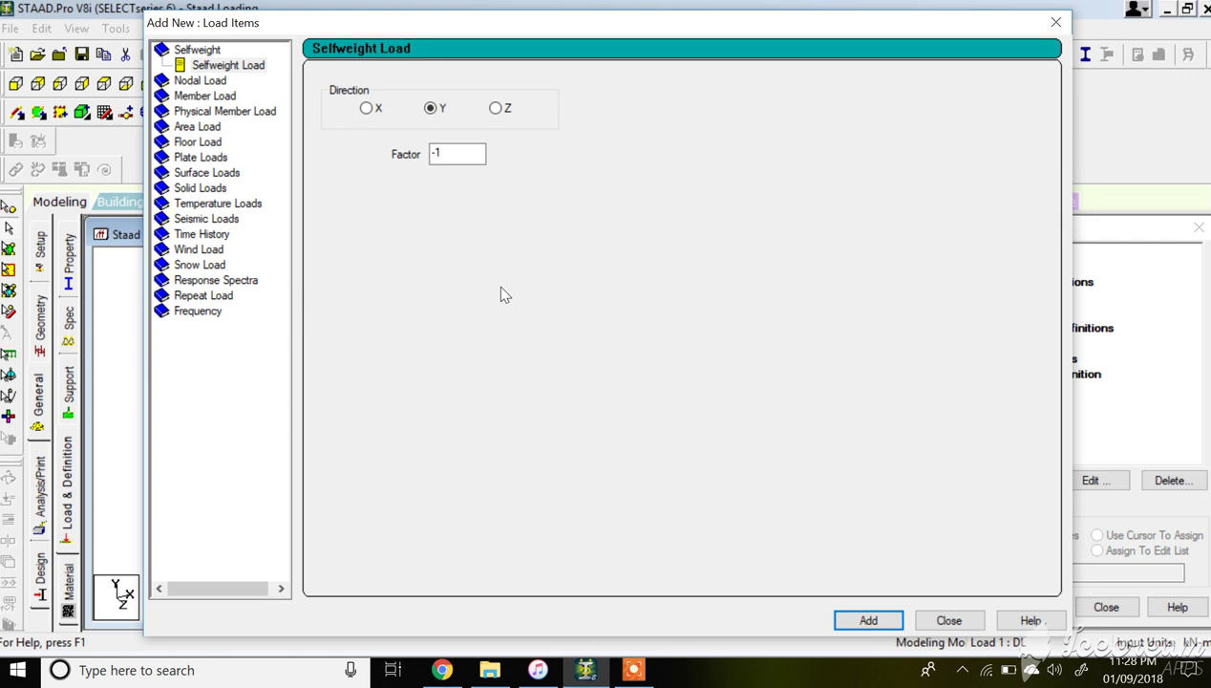
Add a uniform member force W1 of -5 kN/m in the GY direction to the DL load case
{"action": "left_click", "coordinate": [192, 99]}
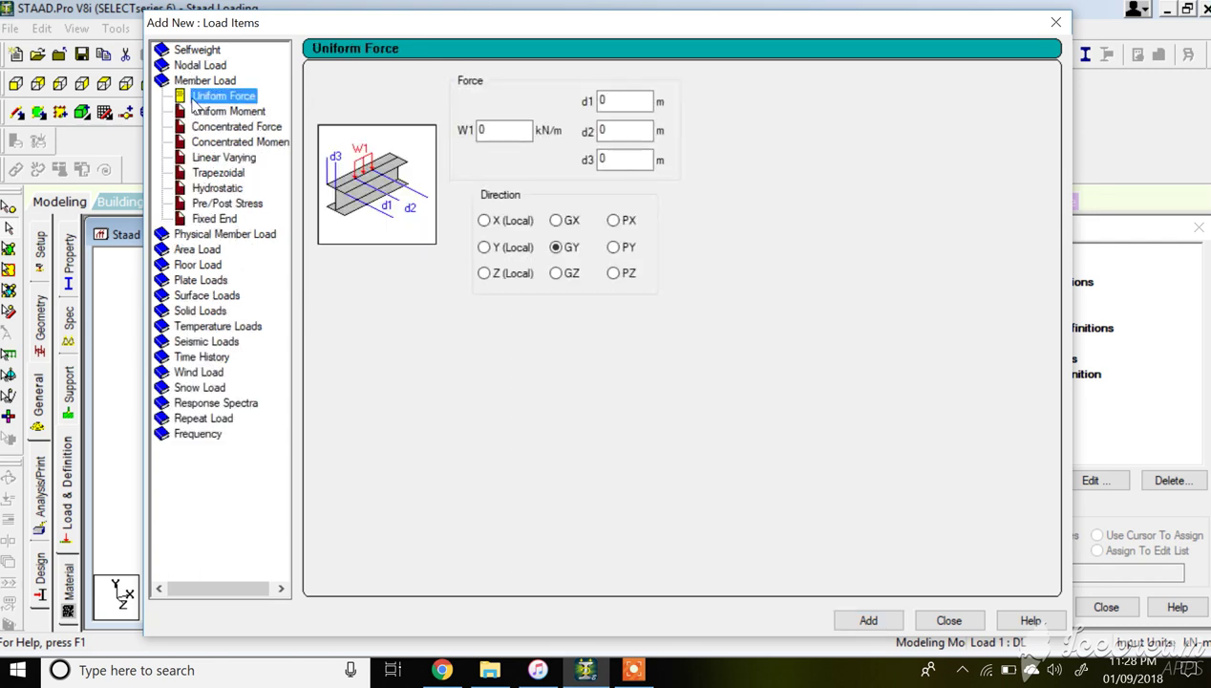
{"action": "left_click", "coordinate": [194, 67]}
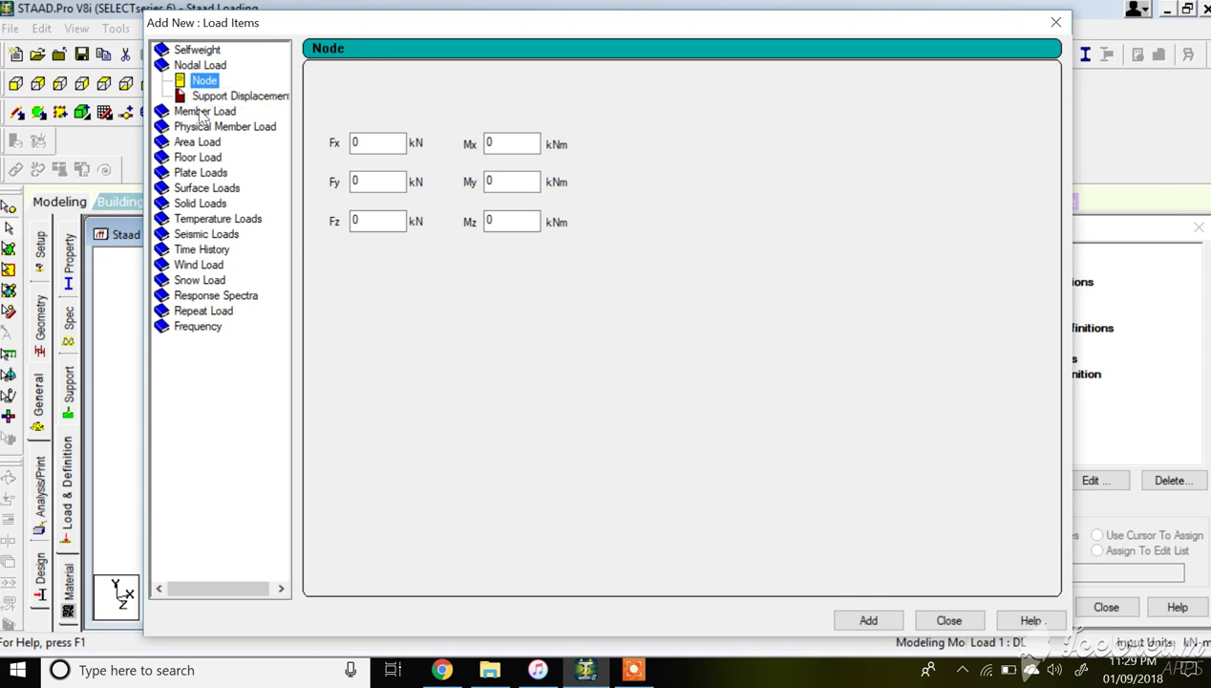
{"action": "left_click", "coordinate": [200, 113]}
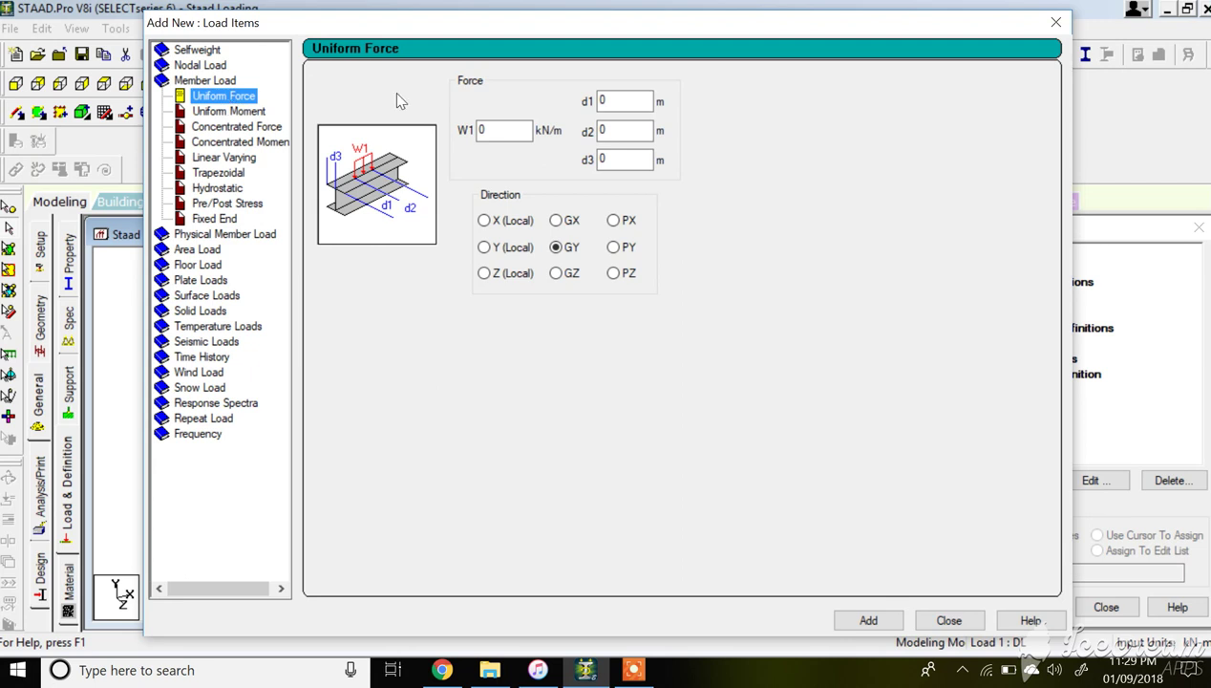
{"action": "double_click", "coordinate": [480, 132]}
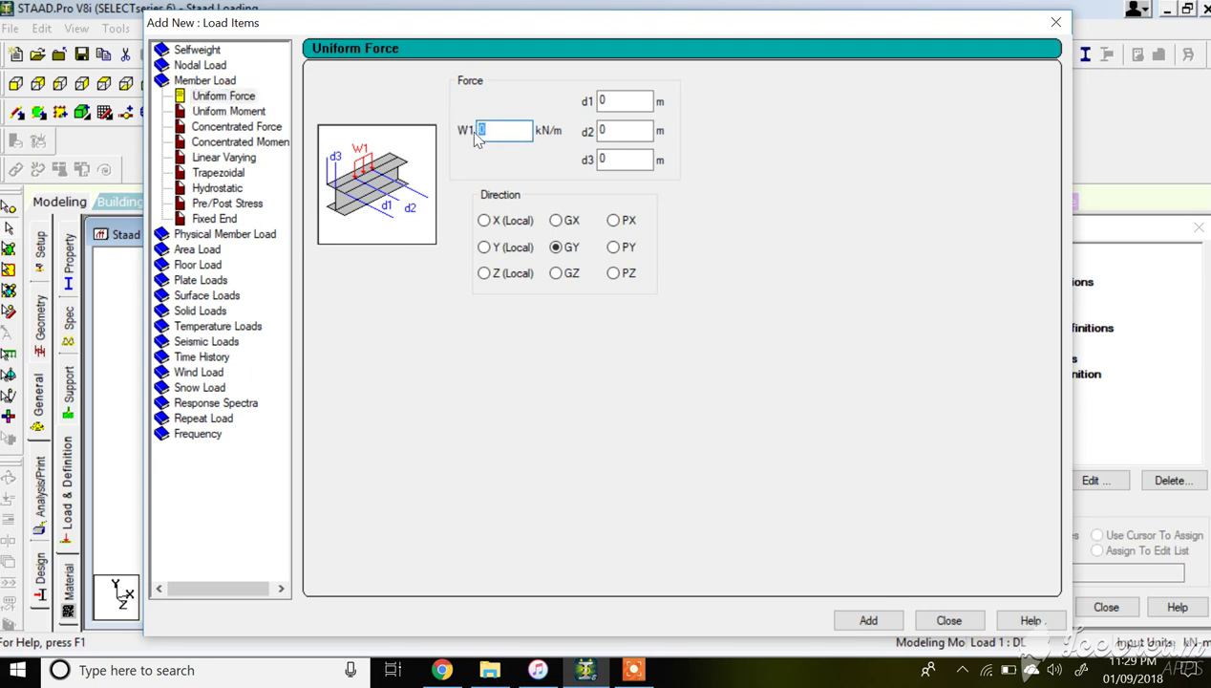
{"action": "type", "text": "5"}
{"action": "left_click", "coordinate": [481, 129]}
{"action": "type", "text": "-"}
{"action": "left_click", "coordinate": [871, 621]}
{"action": "left_click", "coordinate": [949, 620]}
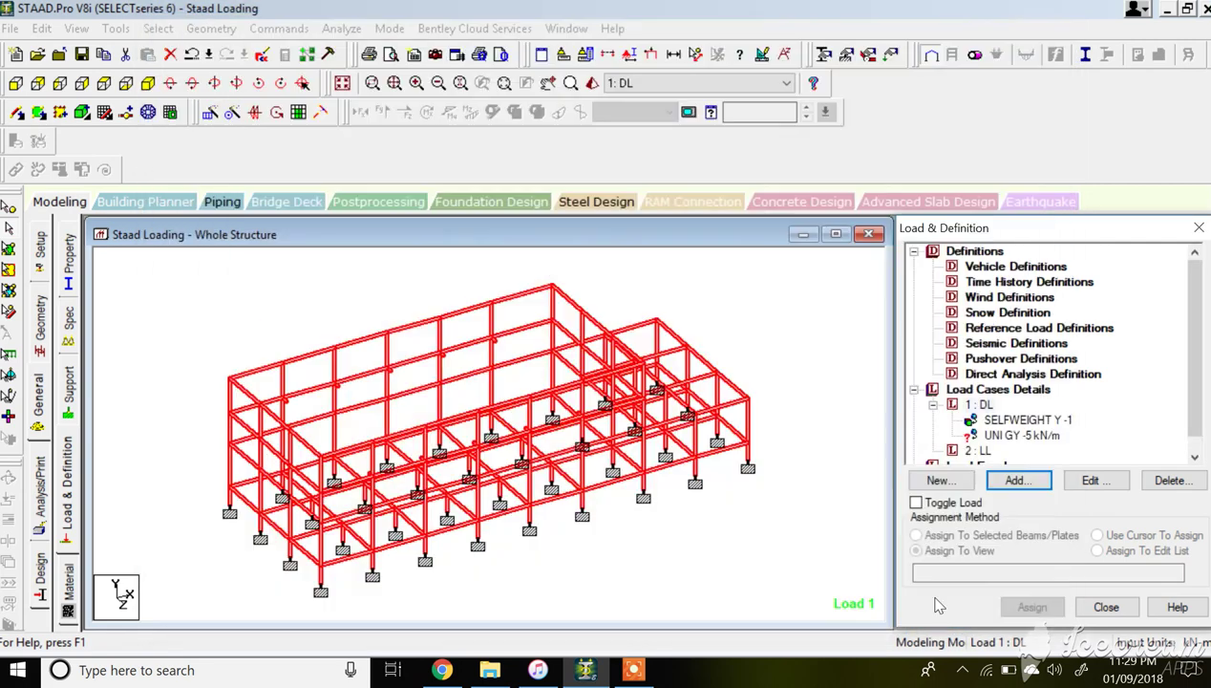
Assign the UNI GY -5 kN/m load to beams 91 to 94 along the rear frame with the Use Cursor To Assign method
{"action": "scroll", "coordinate": [998, 441], "scroll_direction": "down", "scroll_amount": 1}
{"action": "left_click", "coordinate": [999, 420]}
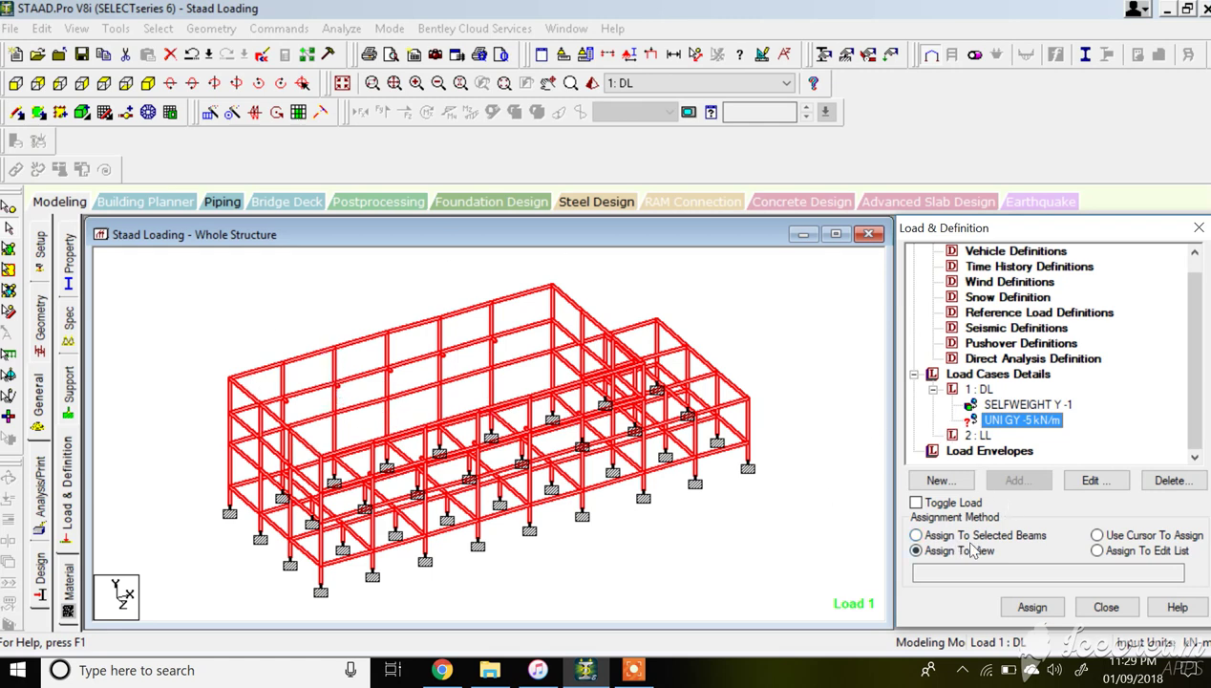
{"action": "left_click", "coordinate": [1135, 536]}
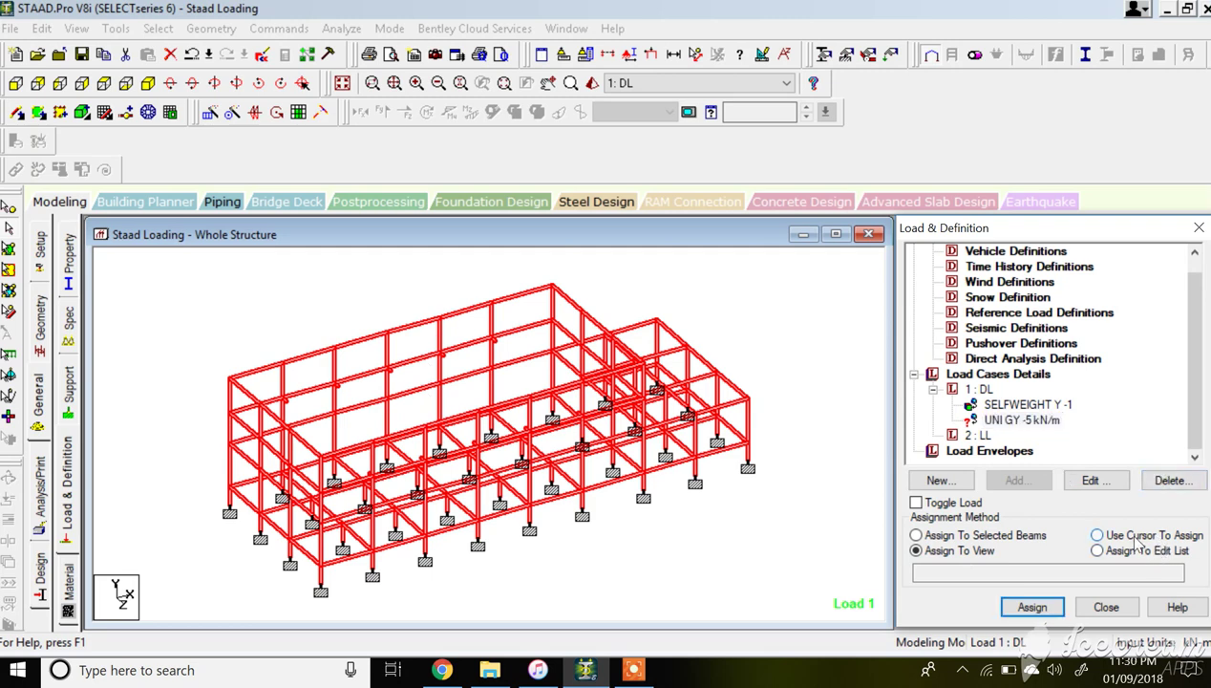
{"action": "left_click", "coordinate": [1032, 606]}
{"action": "left_click", "coordinate": [408, 394]}
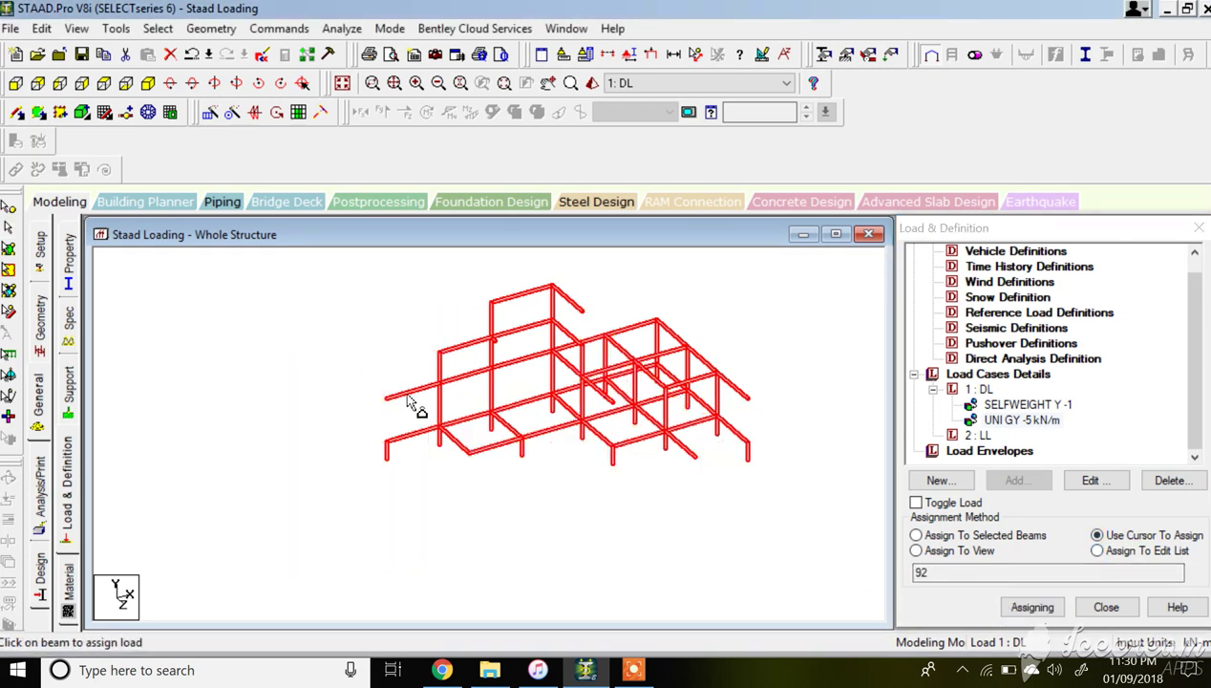
{"action": "left_click", "coordinate": [484, 368]}
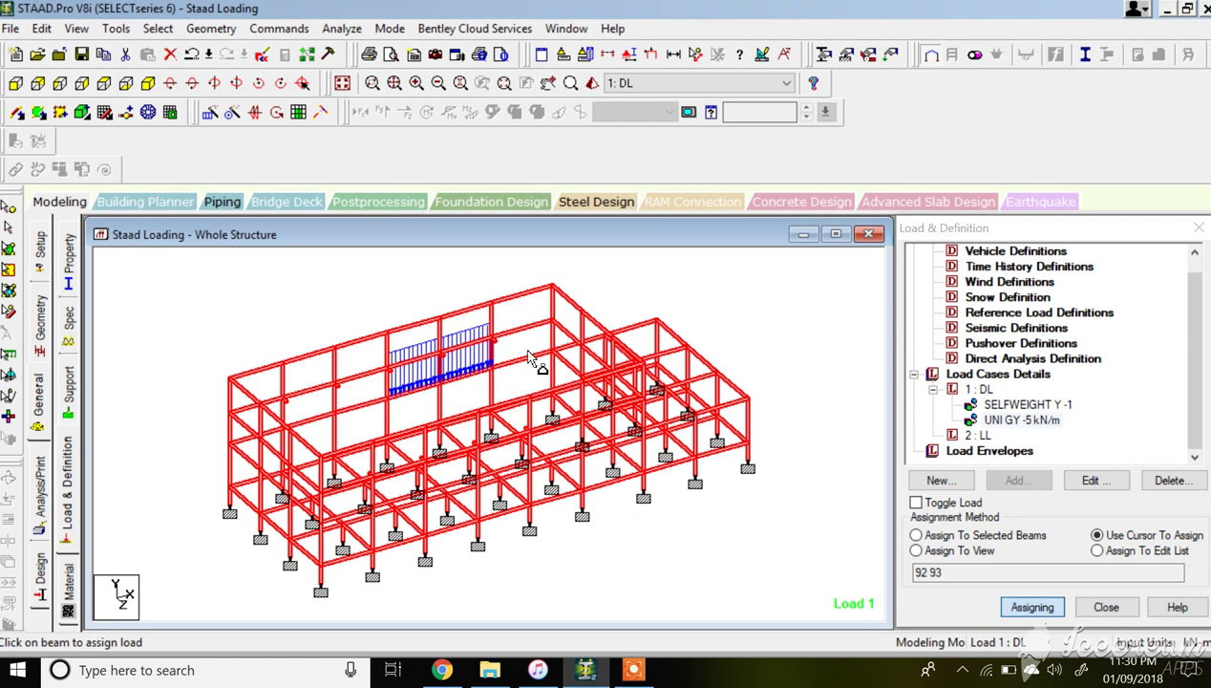
{"action": "left_click", "coordinate": [527, 363]}
{"action": "left_click", "coordinate": [359, 399]}
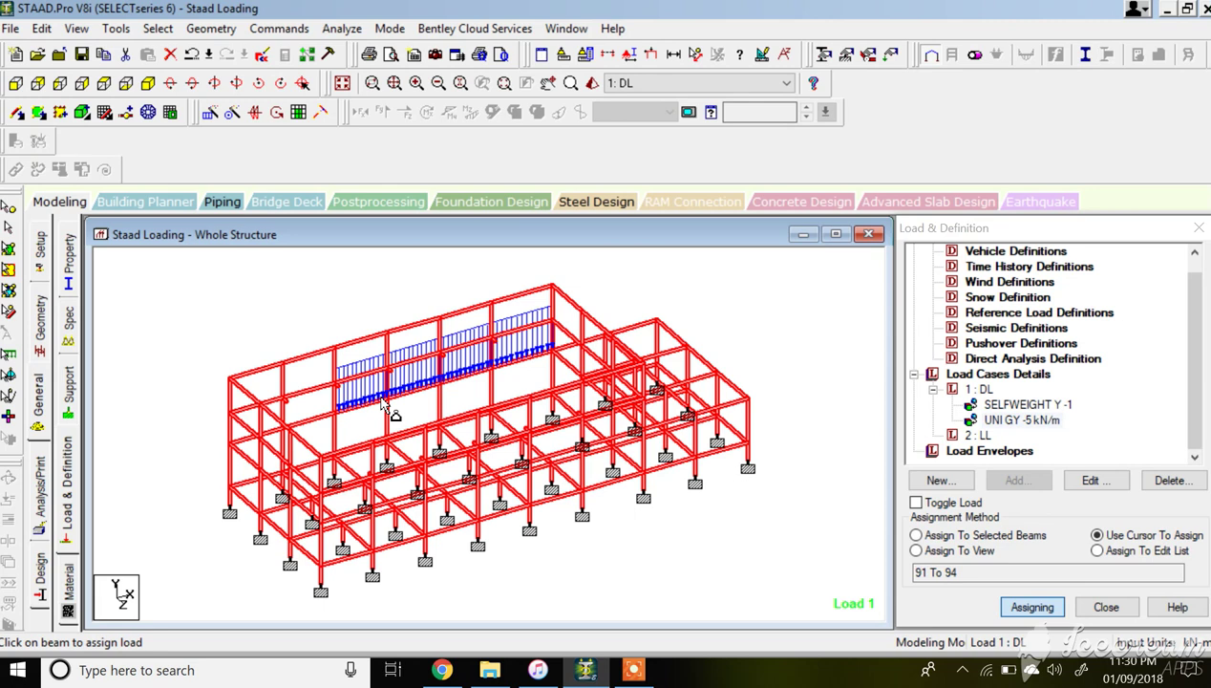
{"action": "left_click", "coordinate": [1011, 422]}
{"action": "key", "text": "Up"}
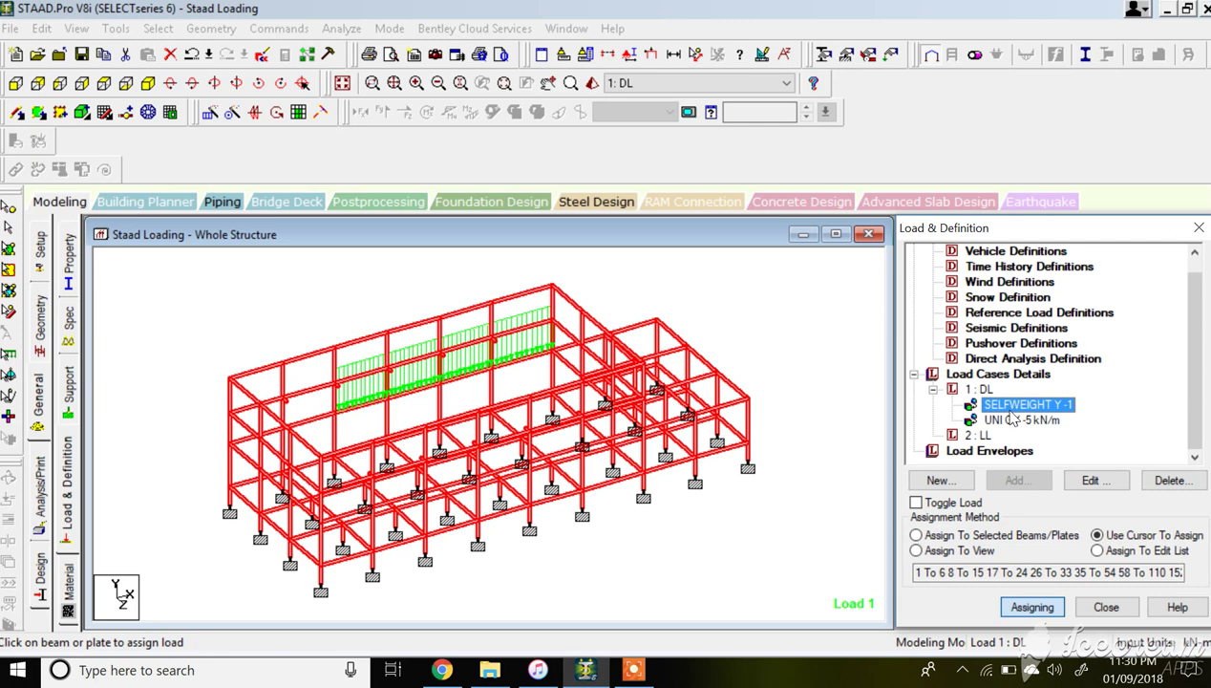
{"action": "left_click", "coordinate": [983, 390]}
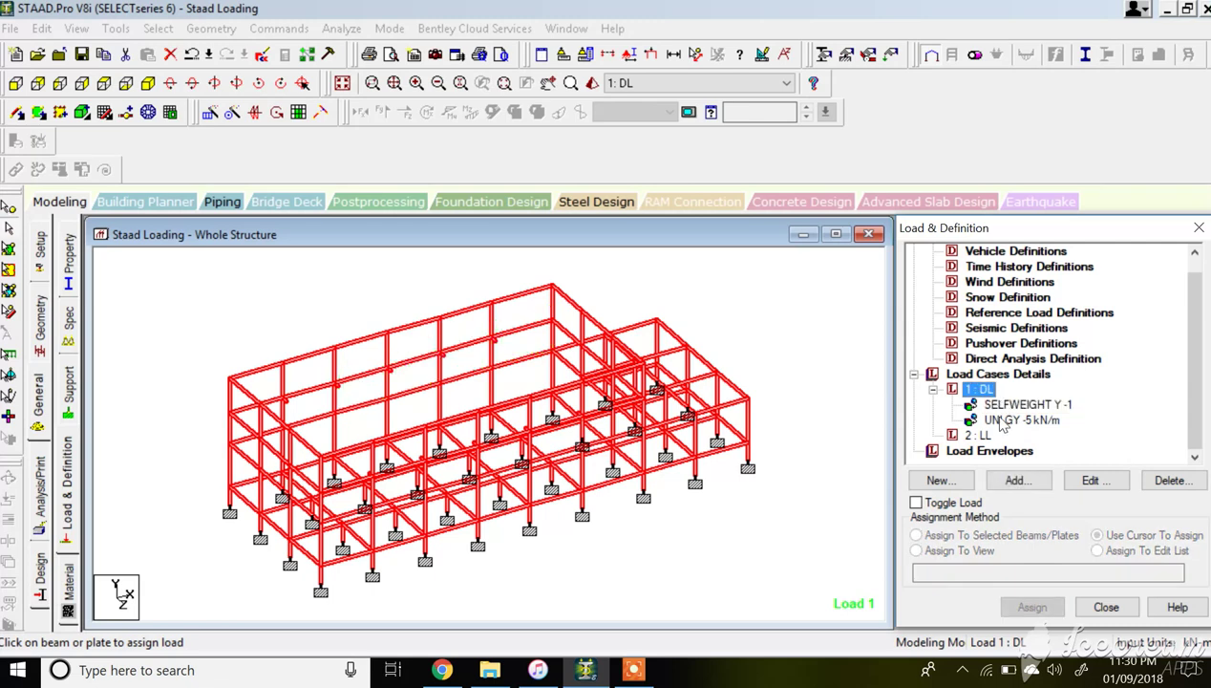
{"action": "left_click", "coordinate": [1019, 480]}
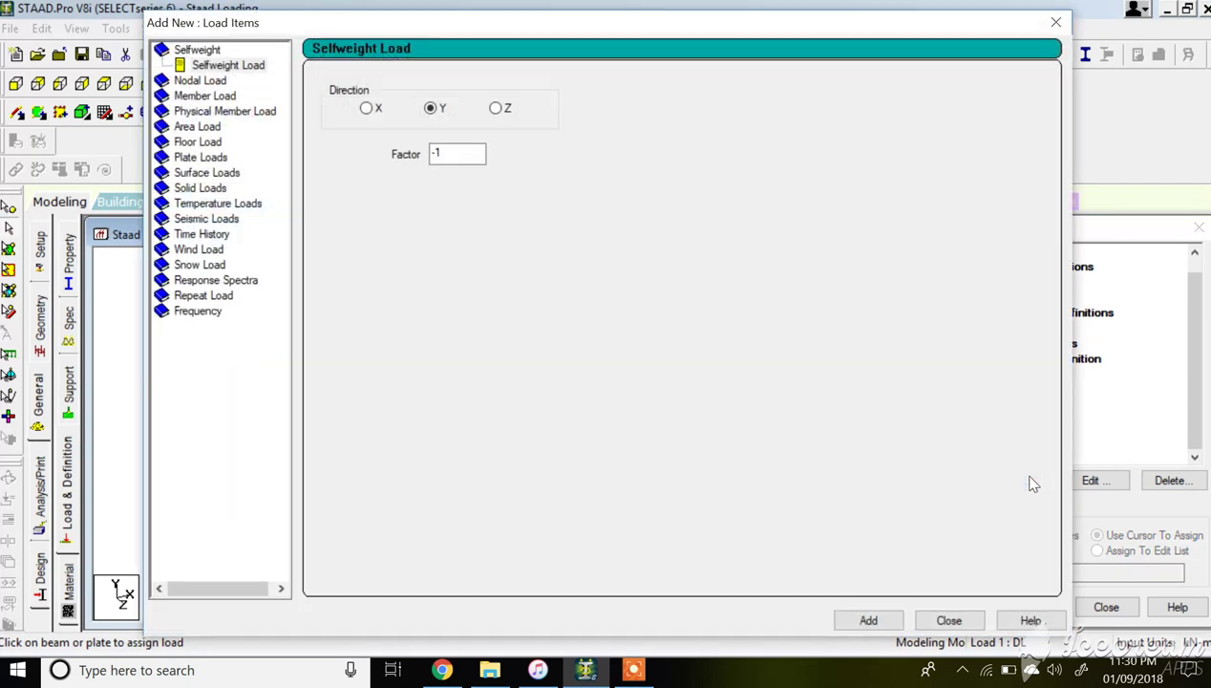
{"action": "left_click", "coordinate": [216, 142]}
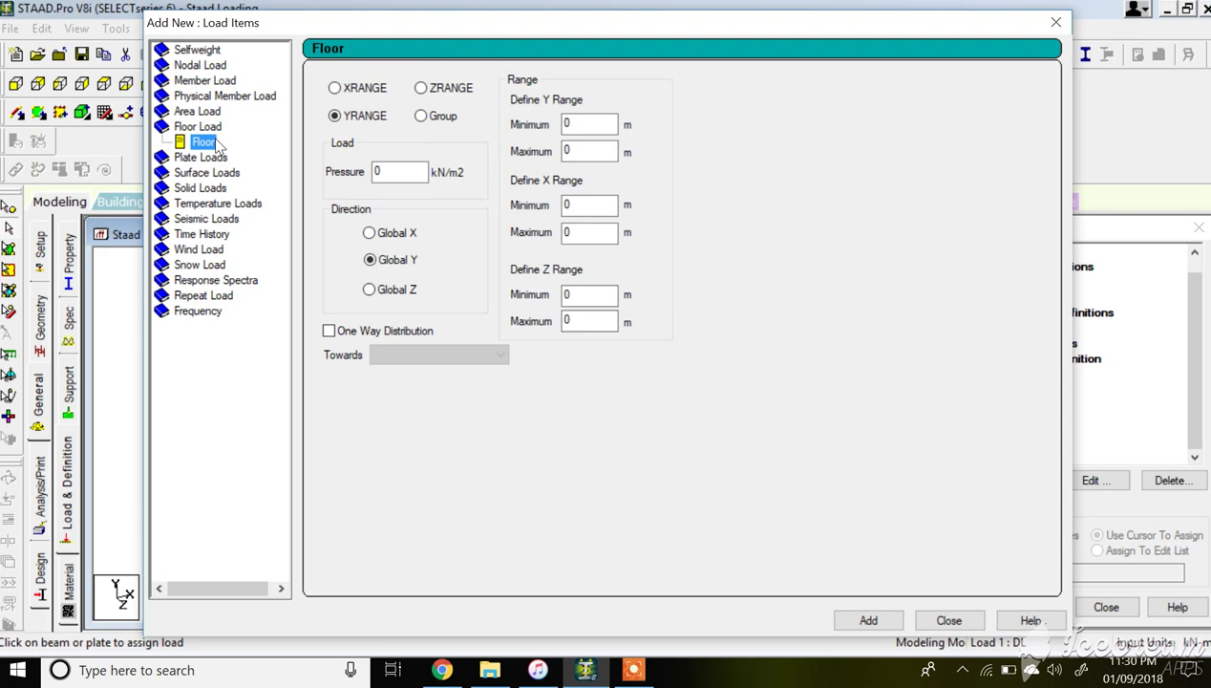
{"action": "double_click", "coordinate": [382, 170]}
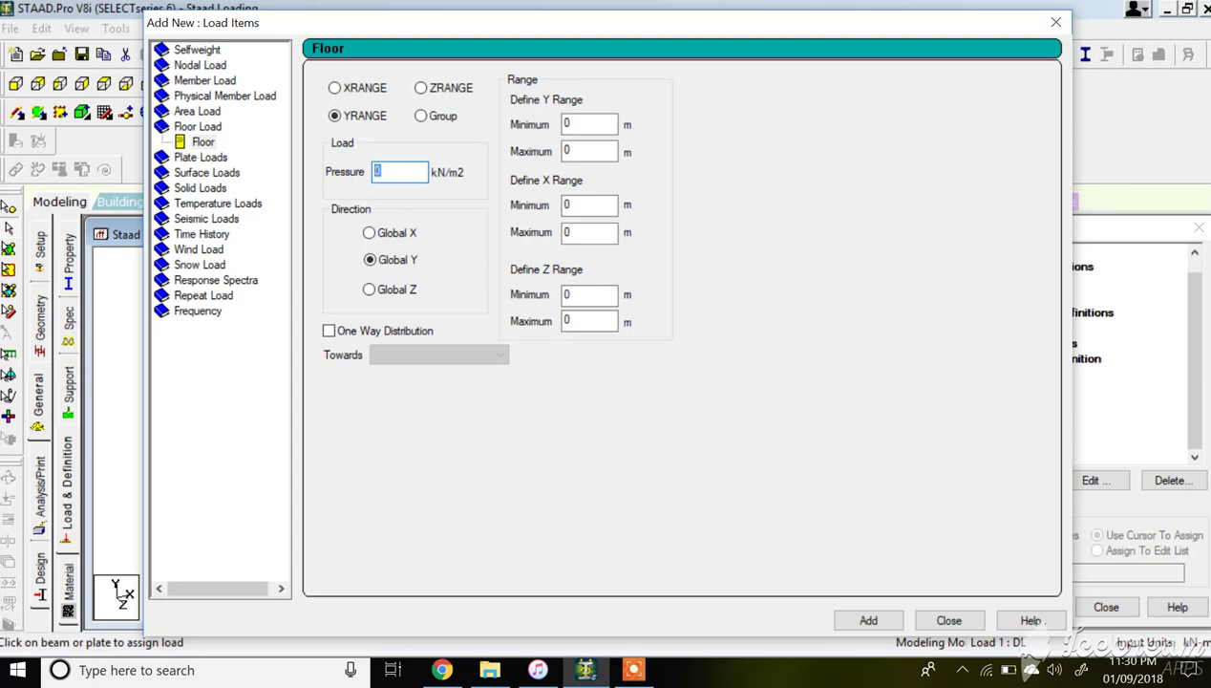
{"action": "type", "text": "-1"}
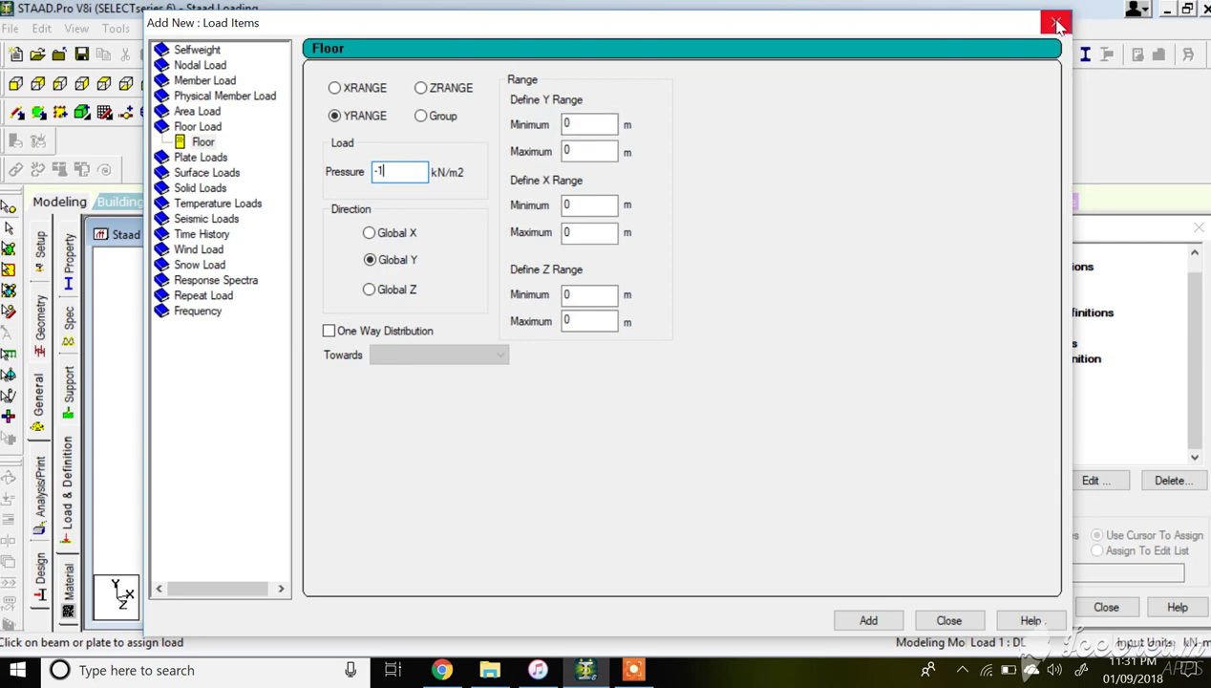
{"action": "left_click", "coordinate": [950, 621]}
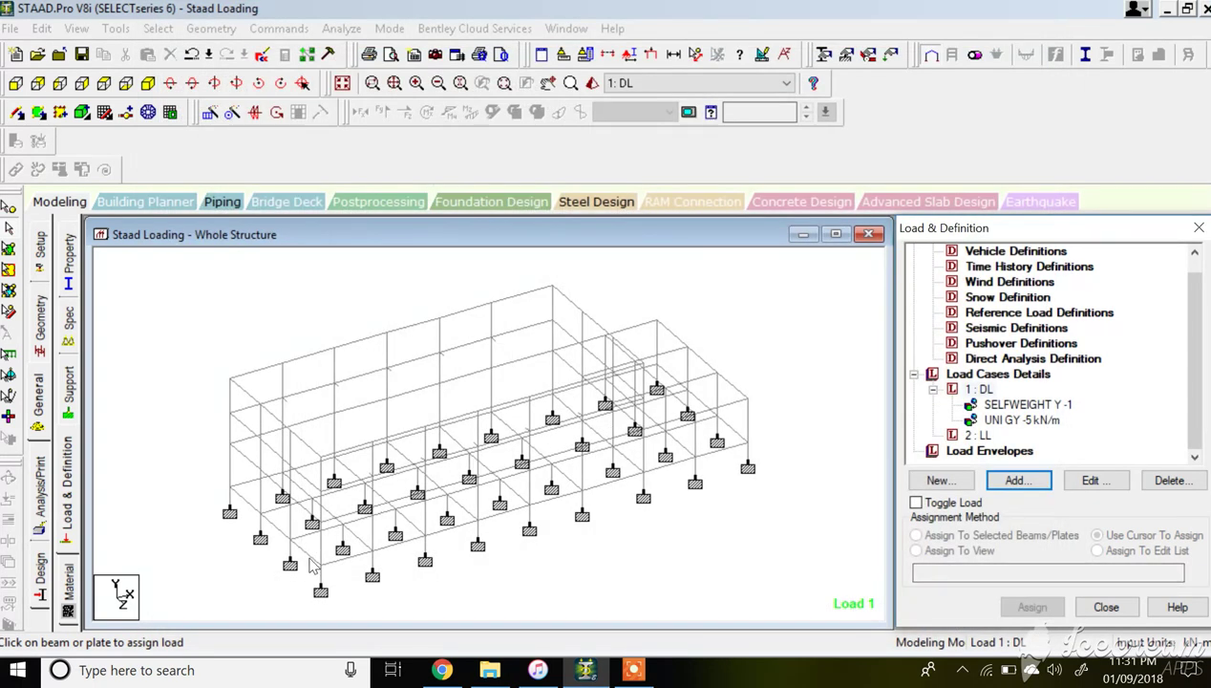
Select the beam at the front corner of the lowest beam level and accept the auto save of the file
{"action": "left_click", "coordinate": [311, 563]}
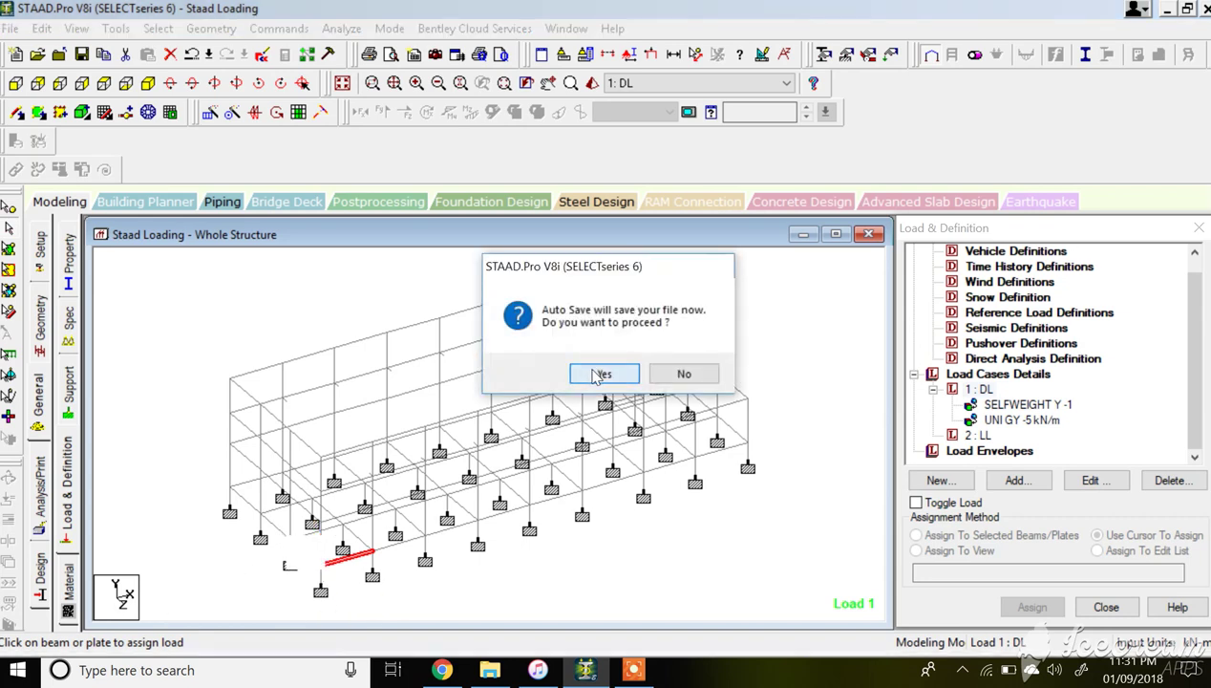
{"action": "left_click", "coordinate": [584, 369]}
{"action": "left_click", "coordinate": [627, 359]}
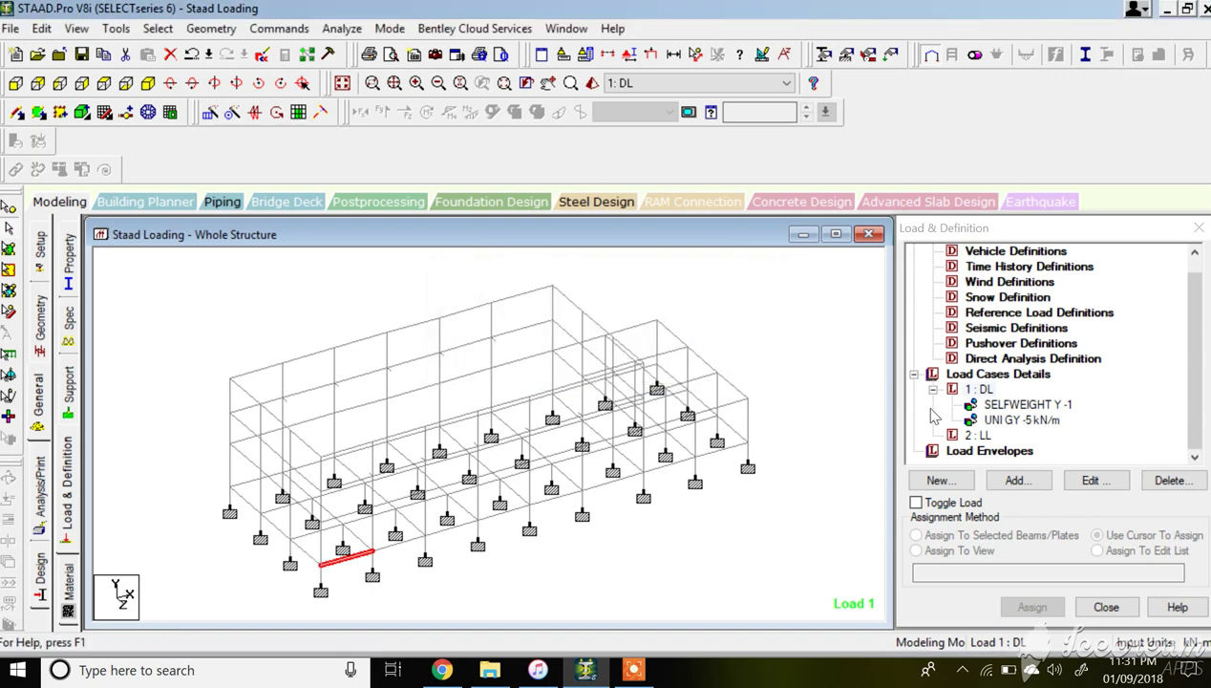
Add a YRANGE floor load with a pressure of -1 kN/m2 in Global Y to the DL load case and display it on the structure
{"action": "left_click", "coordinate": [979, 388]}
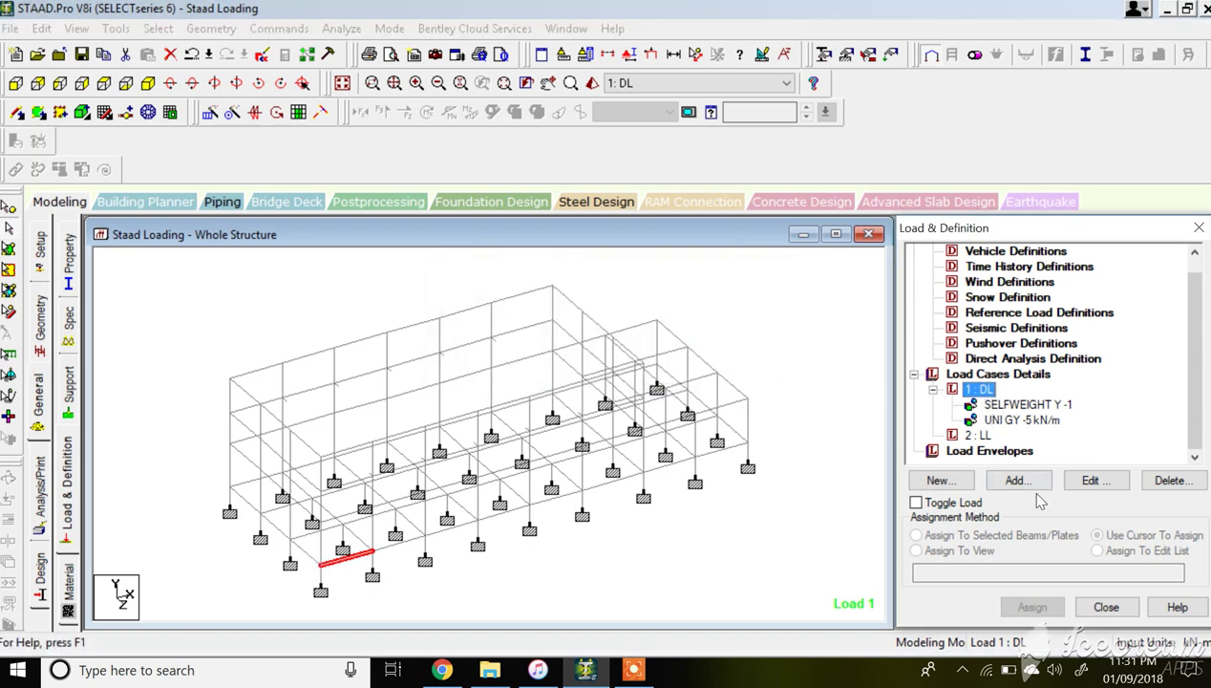
{"action": "left_click", "coordinate": [1029, 489]}
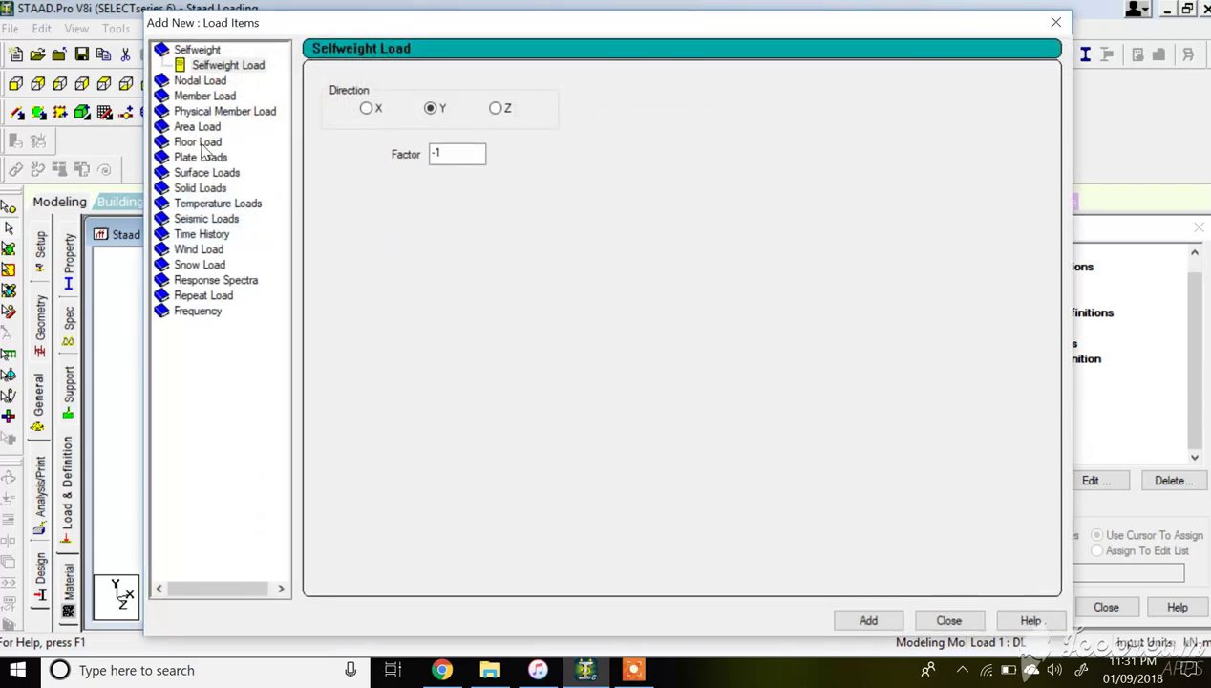
{"action": "left_click", "coordinate": [200, 143]}
{"action": "double_click", "coordinate": [396, 171]}
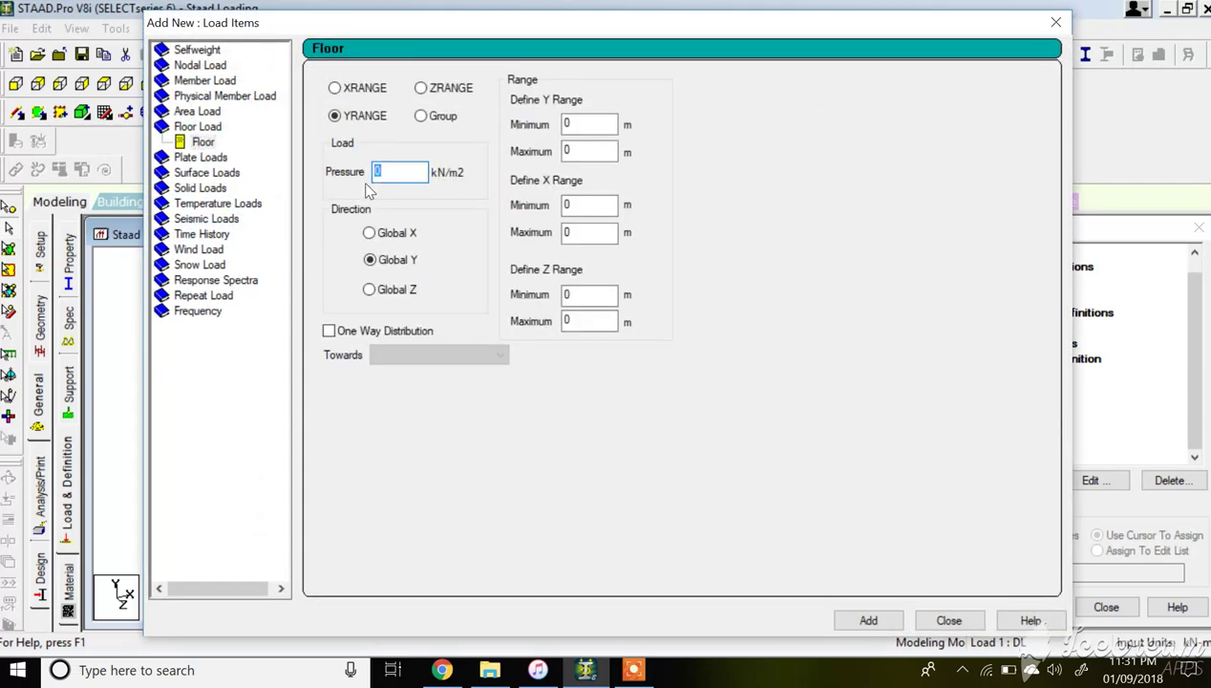
{"action": "type", "text": "-1"}
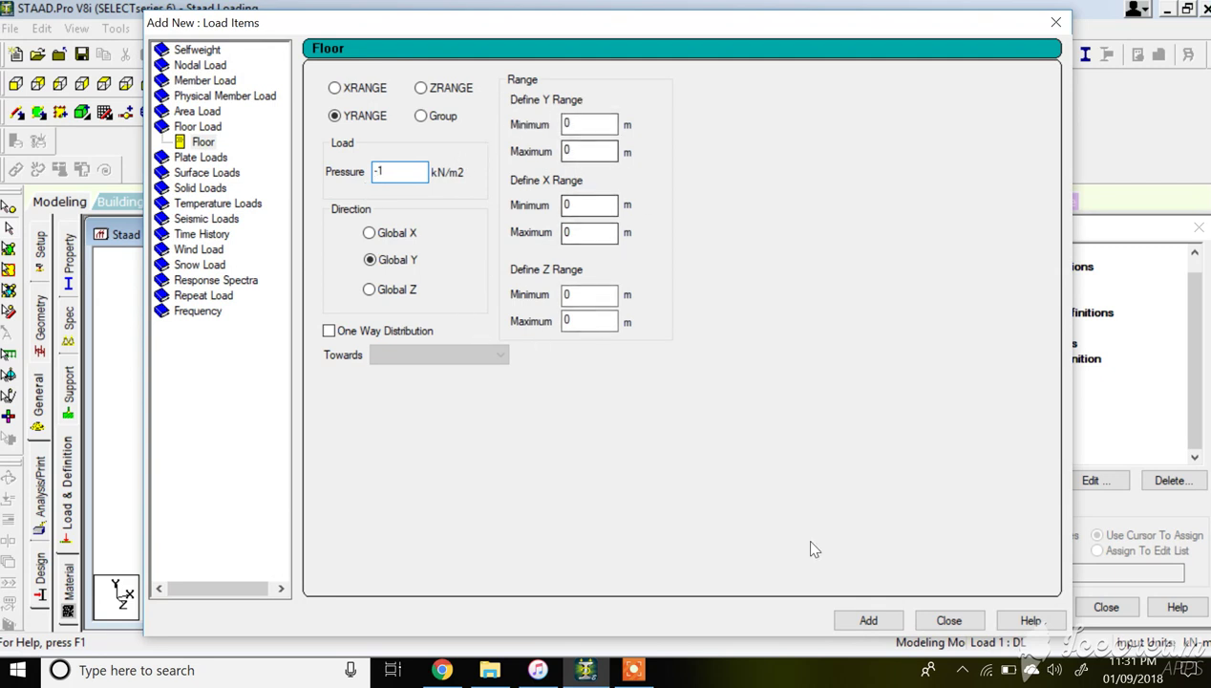
{"action": "left_click", "coordinate": [868, 620]}
{"action": "left_click", "coordinate": [949, 620]}
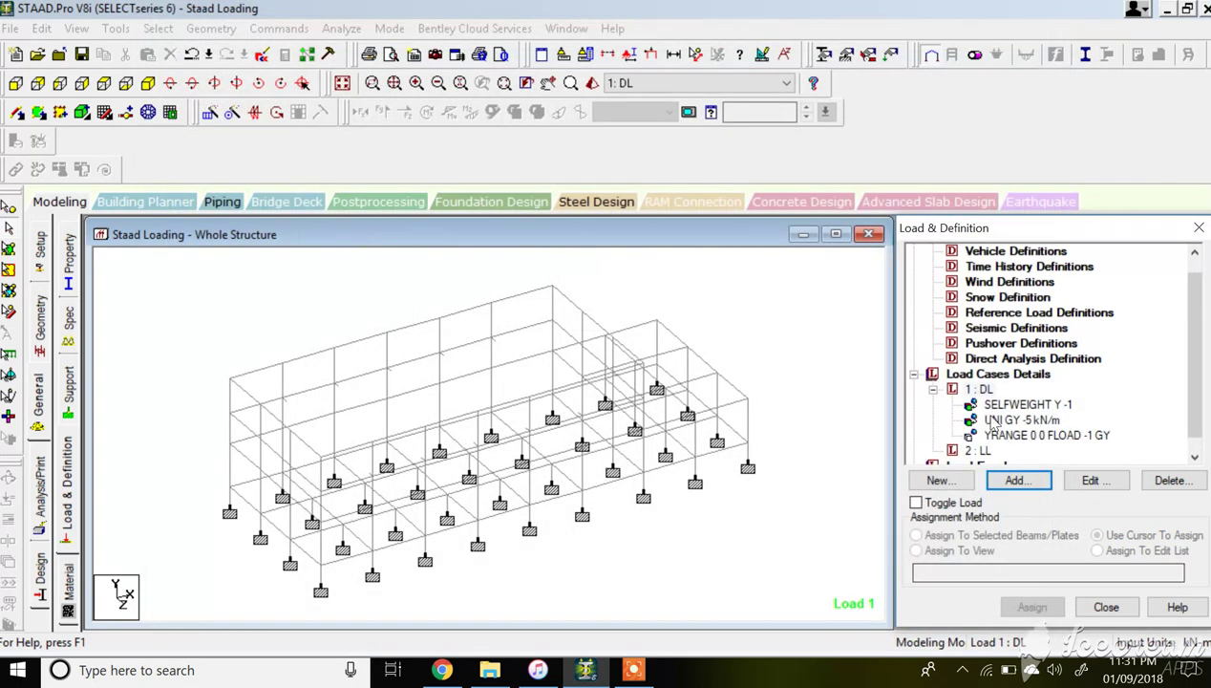
{"action": "left_click", "coordinate": [1007, 435]}
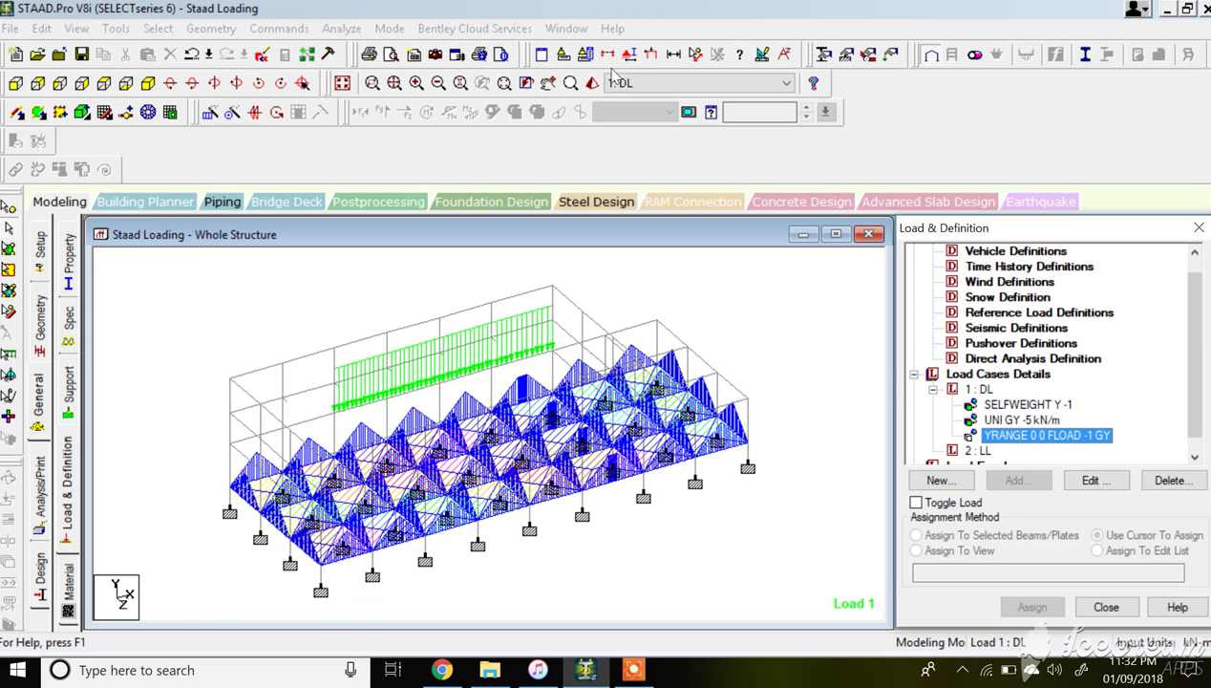
Measure the node-to-node distances from the front corner along three bays of the long side and along the full short side
{"action": "left_click", "coordinate": [695, 56]}
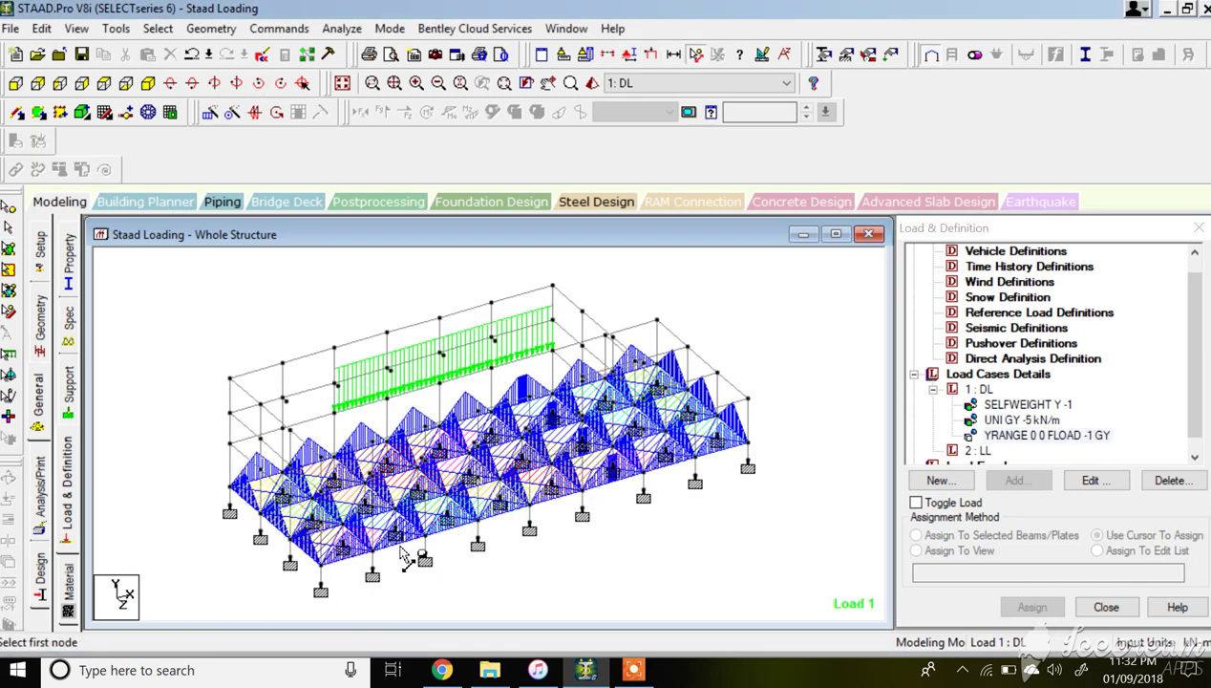
{"action": "left_click", "coordinate": [320, 565]}
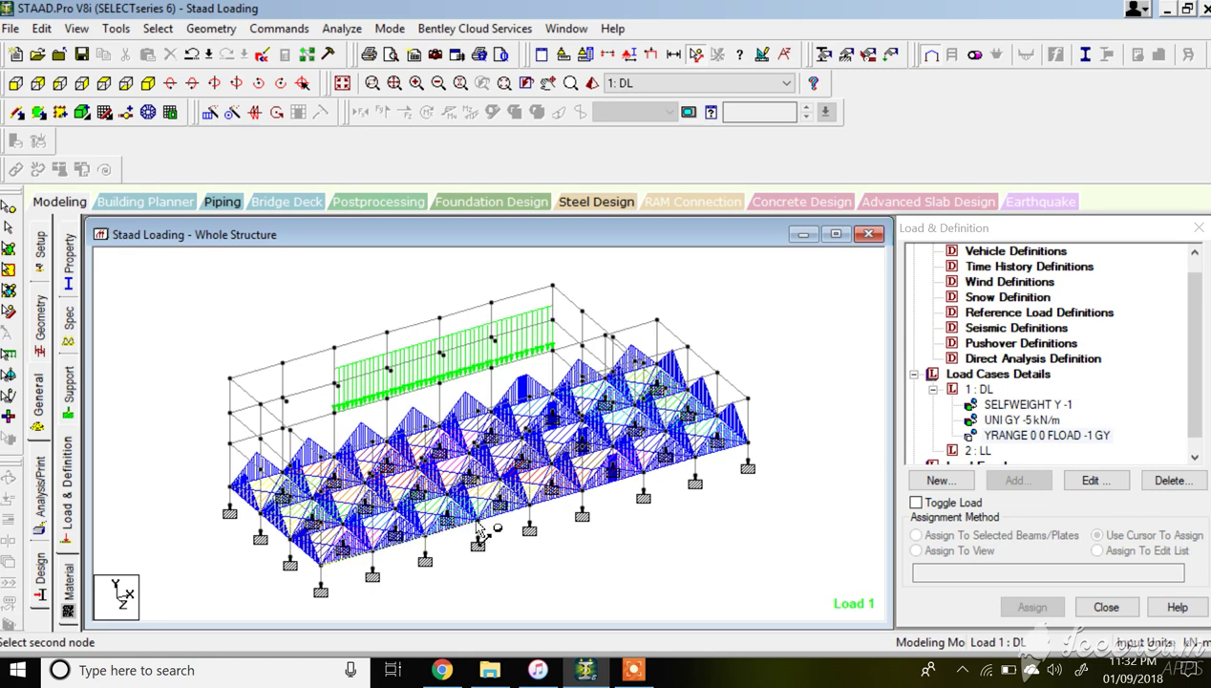
{"action": "left_click", "coordinate": [477, 524]}
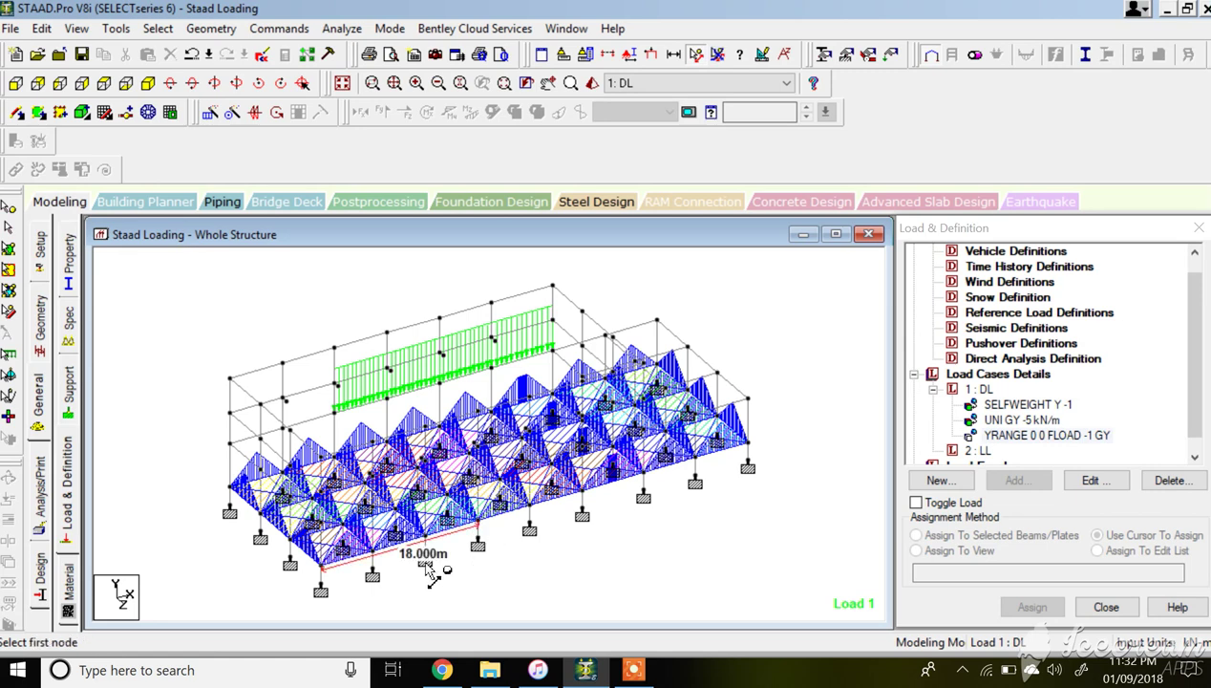
{"action": "left_click", "coordinate": [325, 567]}
{"action": "left_click", "coordinate": [230, 490]}
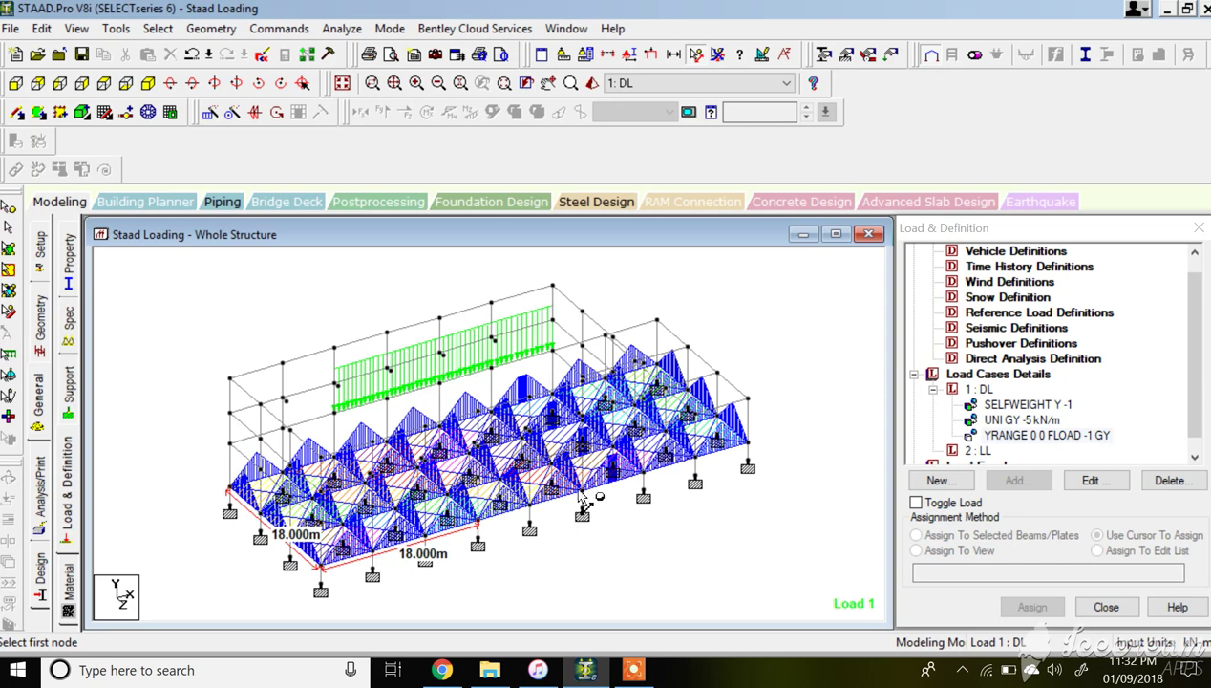
Open the DL floor load for editing, examine its X, Y and Z range settings, and close it without changes
{"action": "double_click", "coordinate": [1003, 436]}
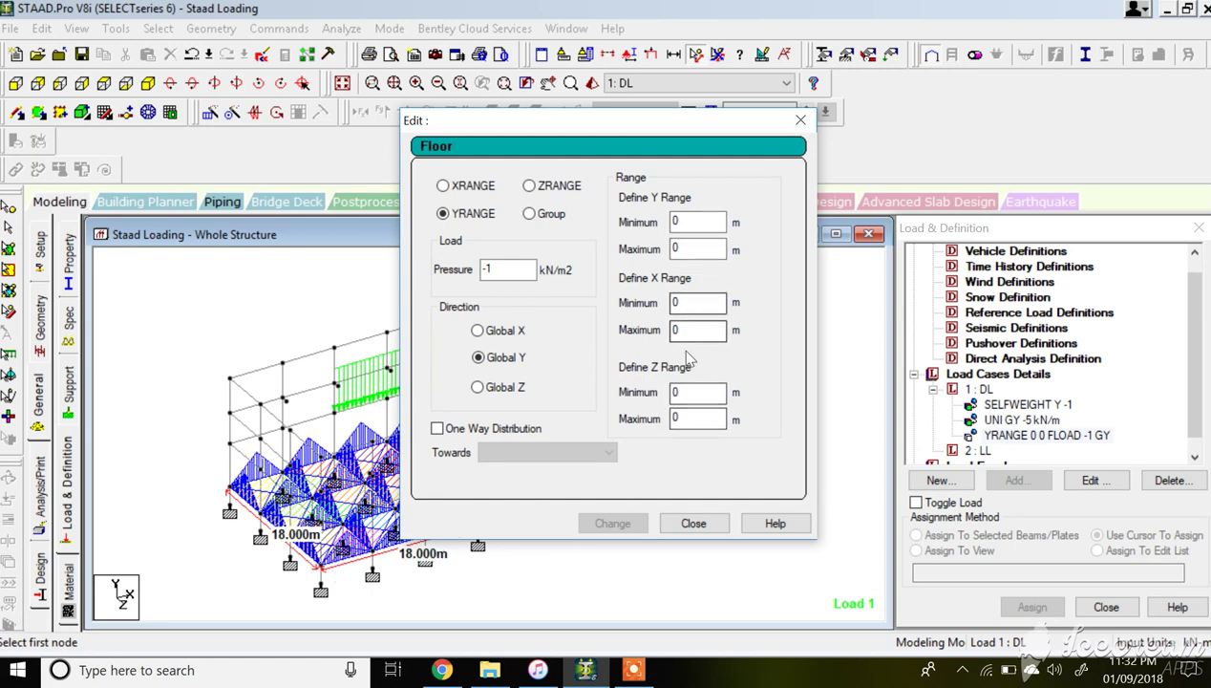
{"action": "left_click", "coordinate": [672, 394]}
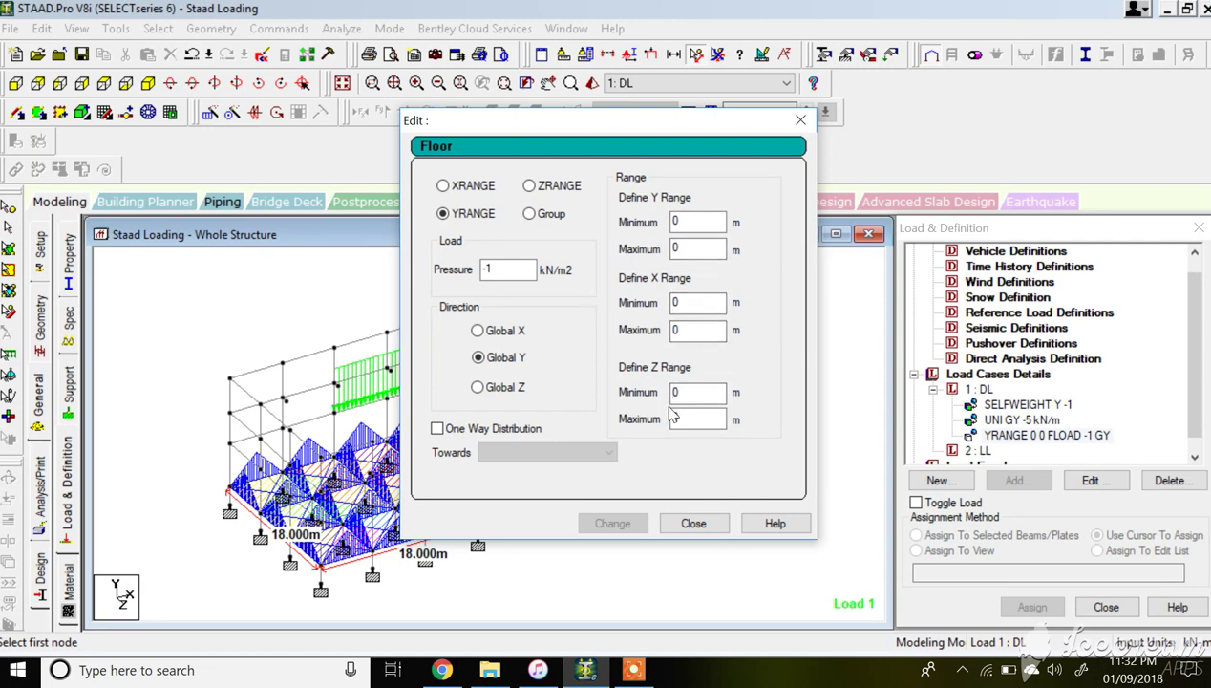
{"action": "left_click", "coordinate": [693, 524]}
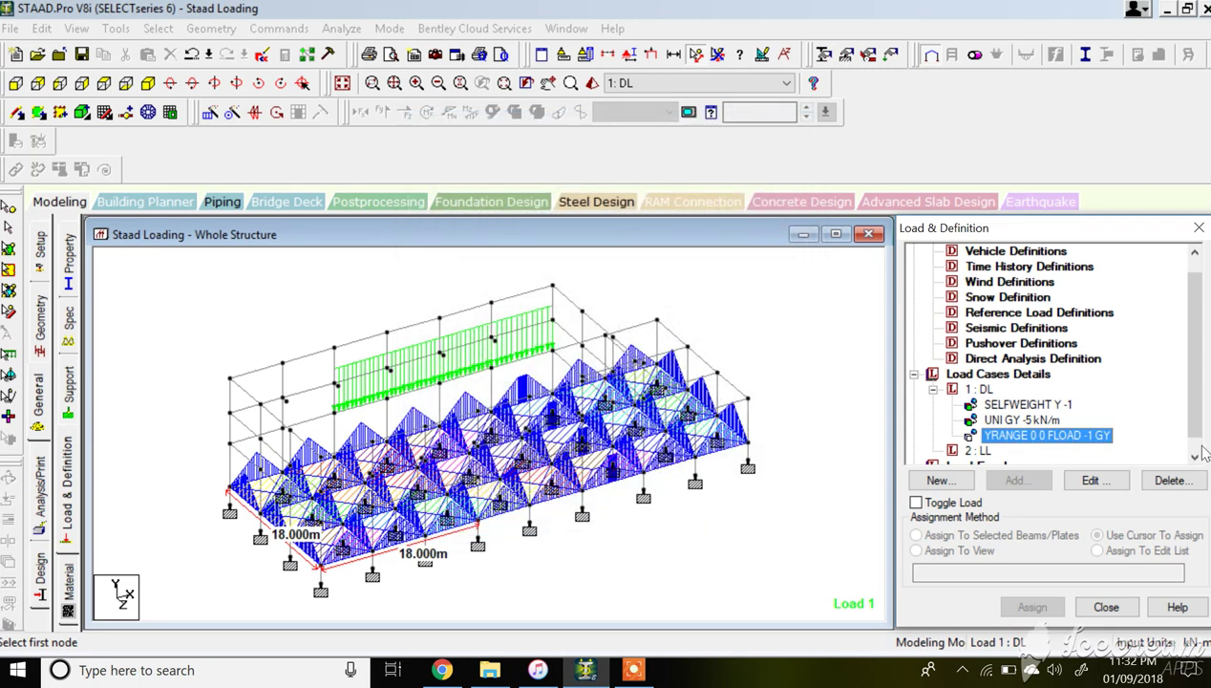
{"action": "left_click", "coordinate": [990, 390]}
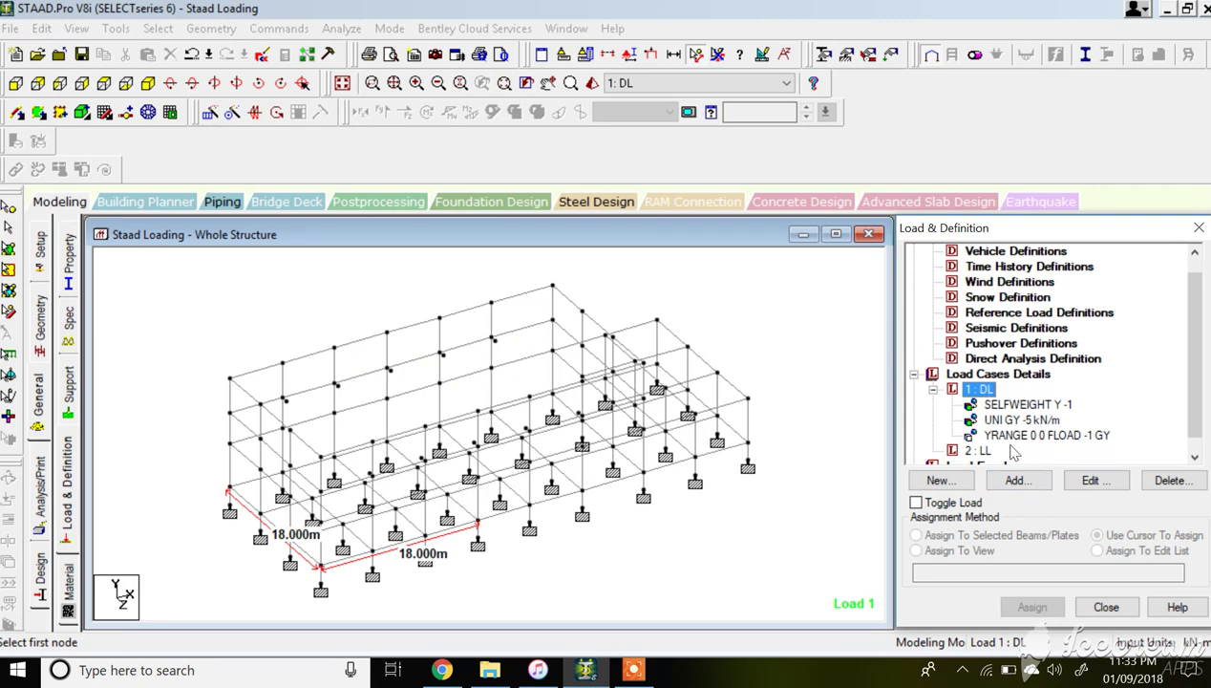
{"action": "left_click", "coordinate": [1017, 480]}
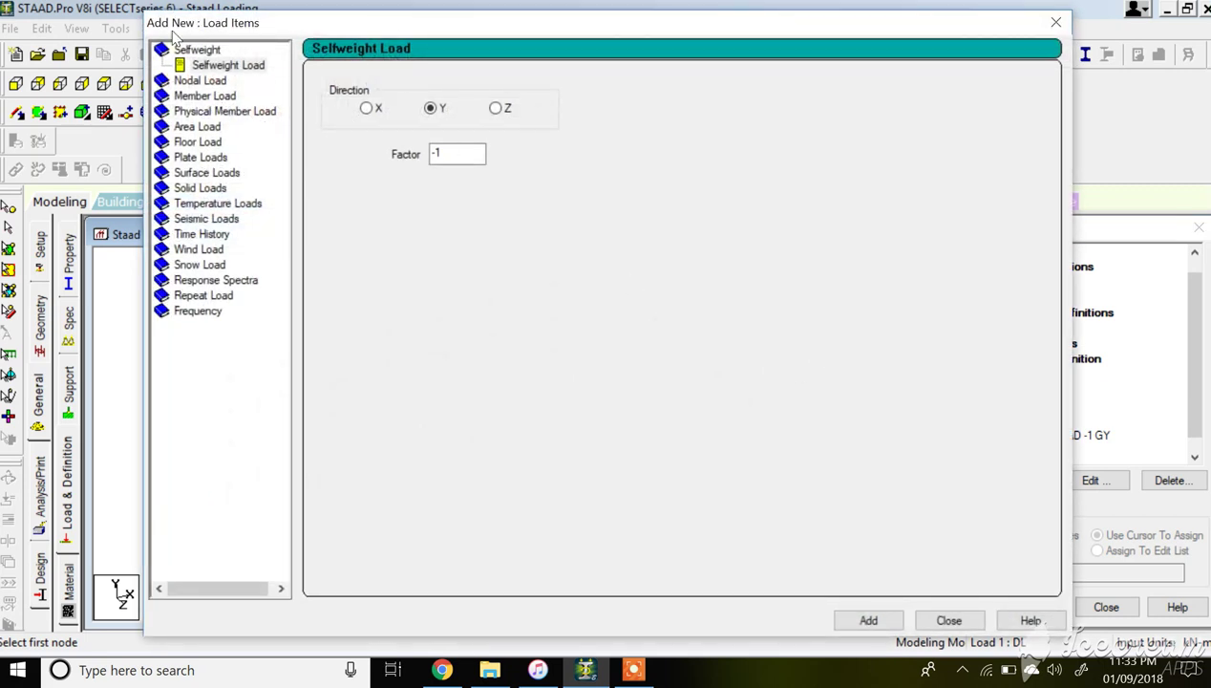
{"action": "left_click", "coordinate": [974, 620]}
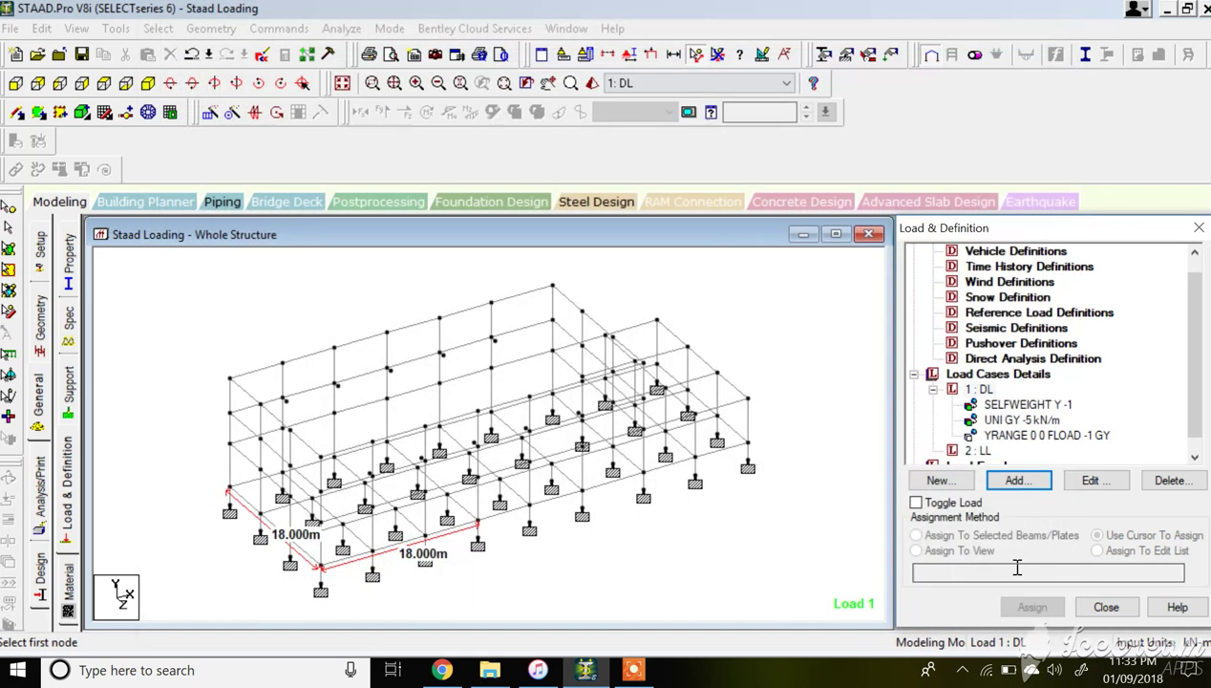
Add a YRANGE floor load with a pressure of -4 kN/m2 in Global Y to the LL load case
{"action": "left_click", "coordinate": [976, 435]}
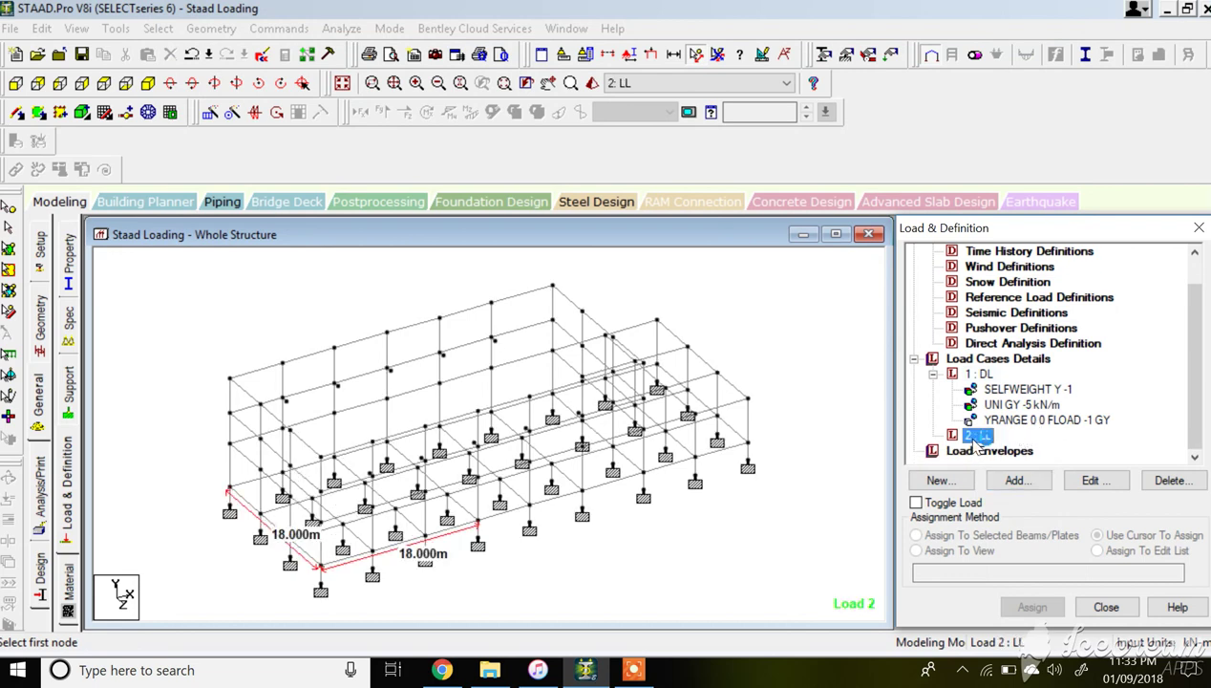
{"action": "left_click", "coordinate": [1017, 479]}
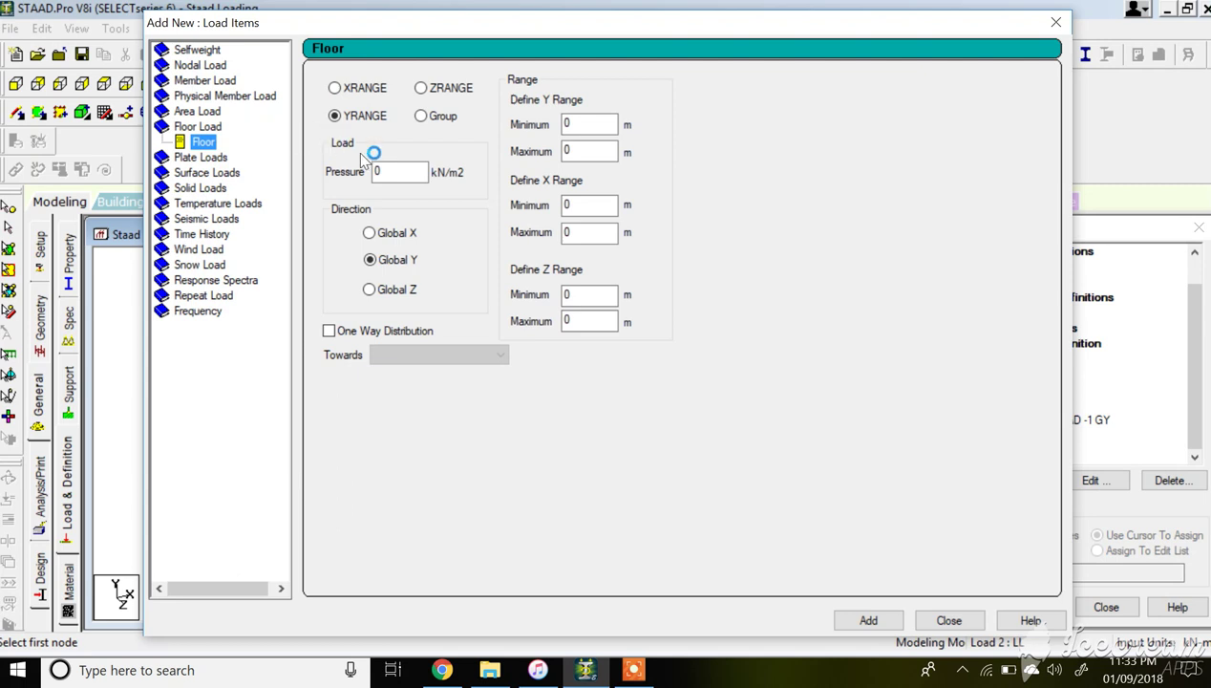
{"action": "double_click", "coordinate": [393, 177]}
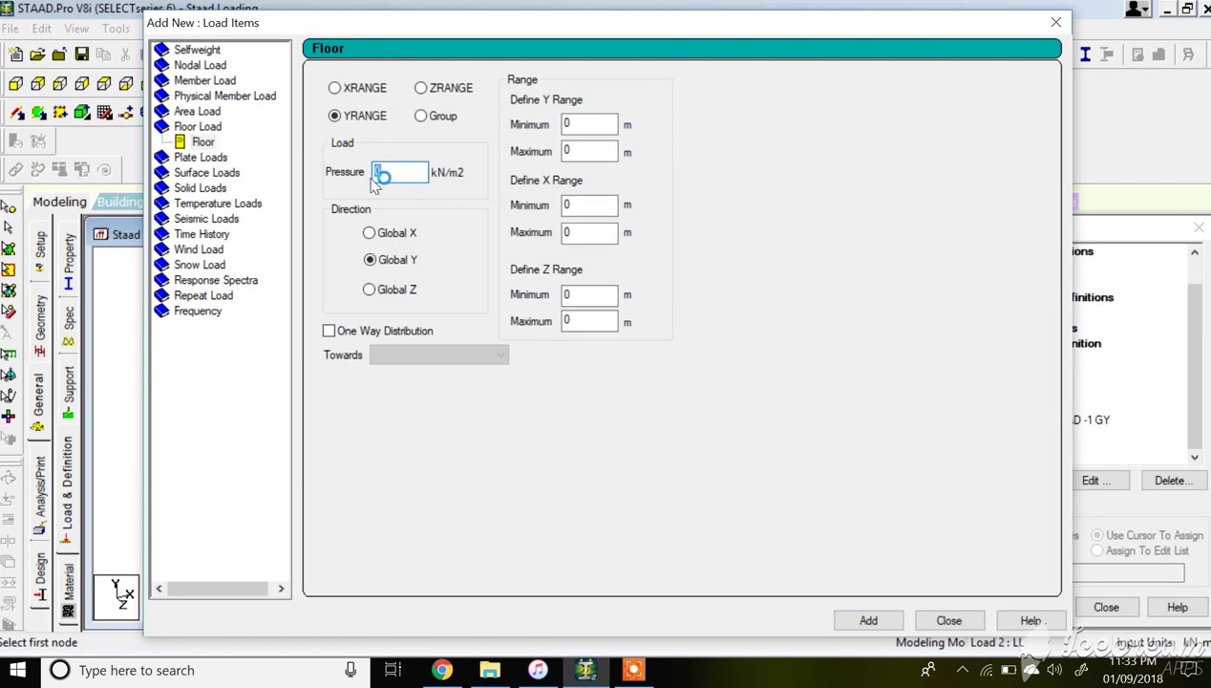
{"action": "type", "text": "-4"}
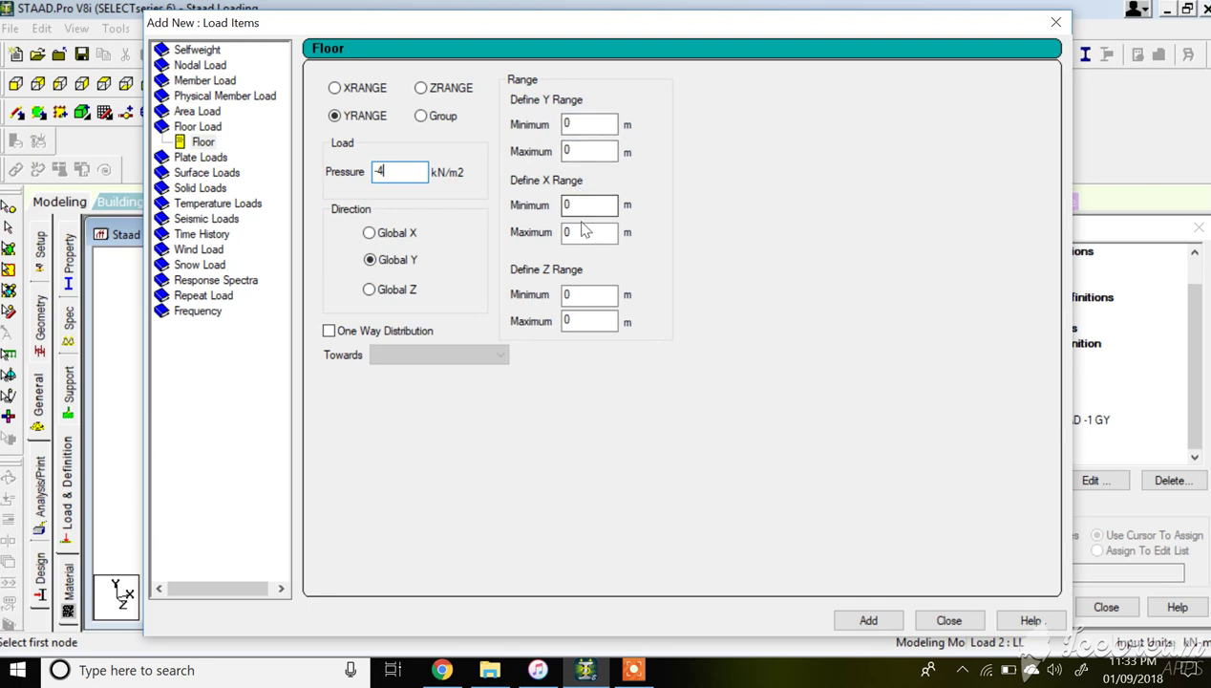
{"action": "left_click", "coordinate": [878, 622]}
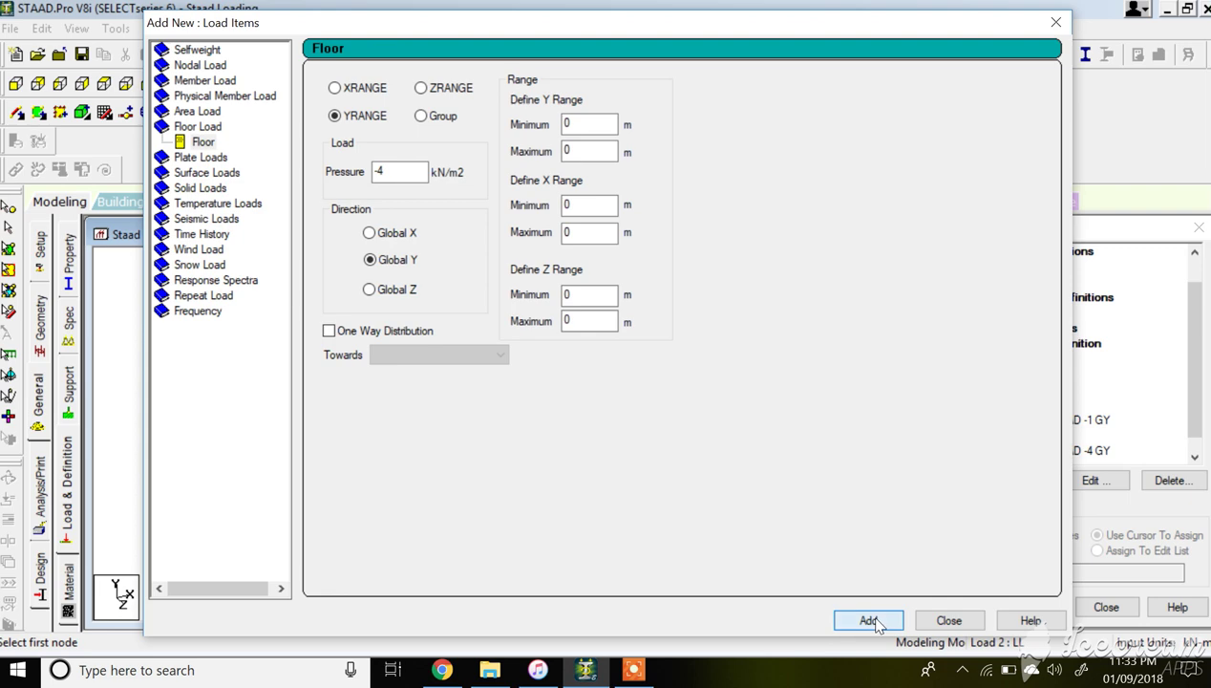
Finish adding load items and display each of the two LL floor loads in turn on the structure
{"action": "left_click", "coordinate": [949, 620]}
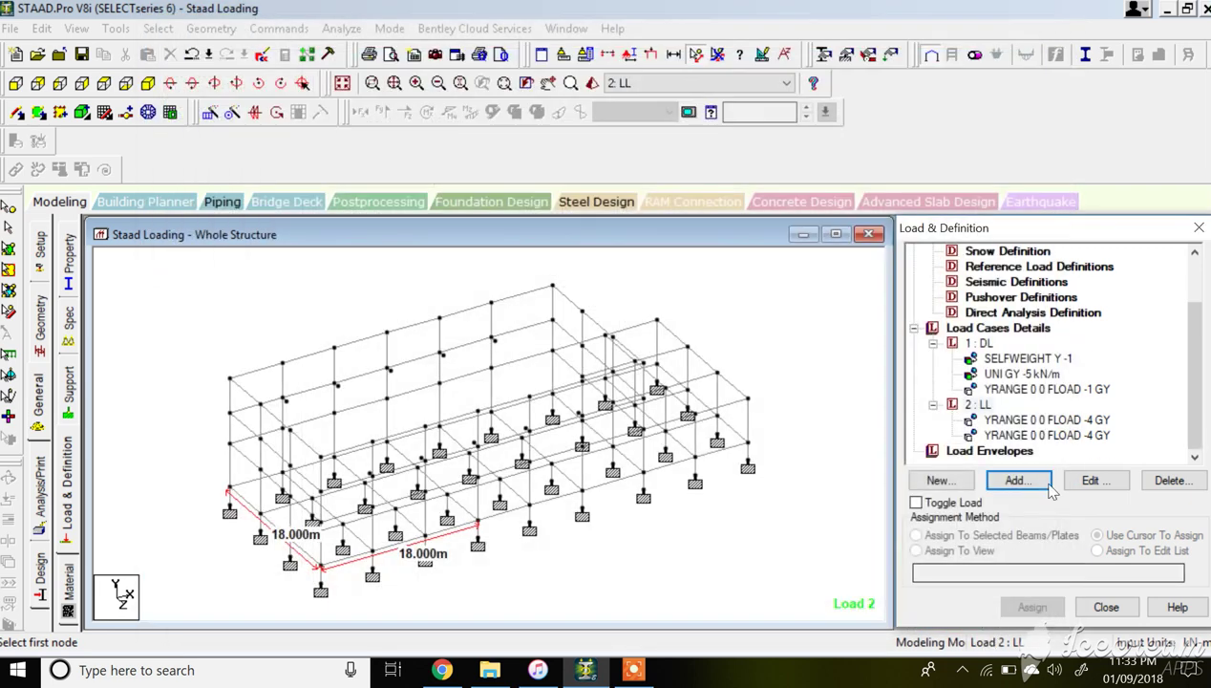
{"action": "left_click", "coordinate": [1032, 420]}
{"action": "left_click", "coordinate": [1039, 436]}
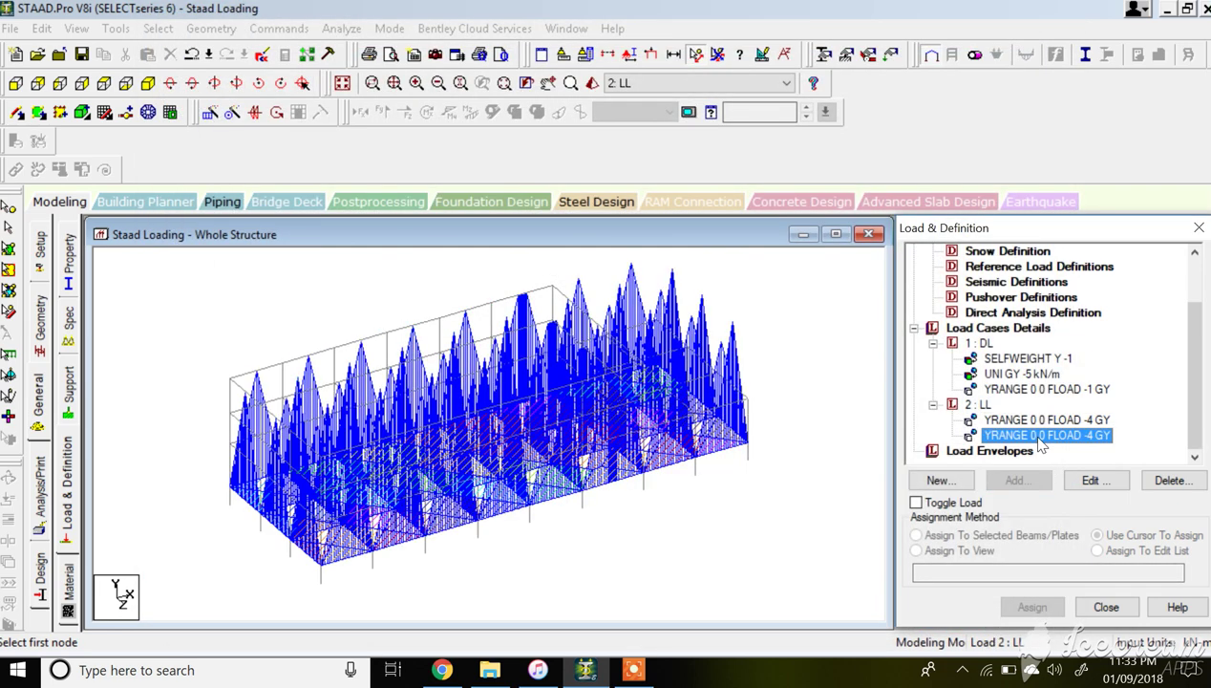
{"action": "left_click", "coordinate": [1036, 425]}
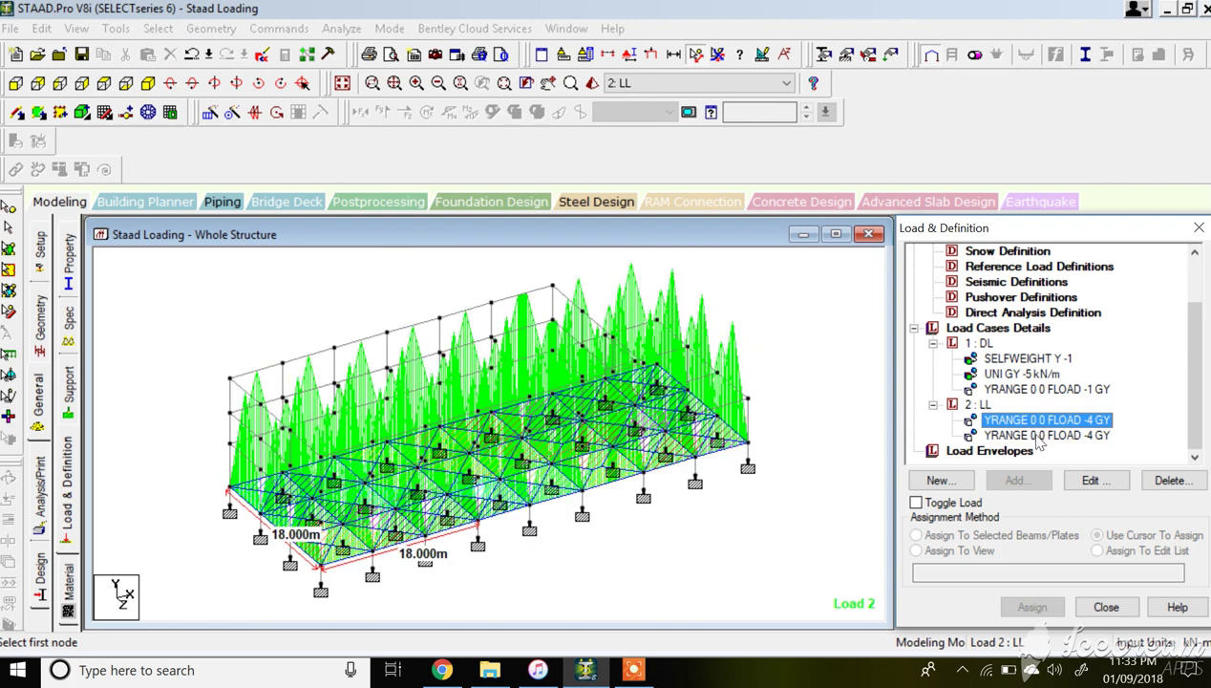
{"action": "left_click", "coordinate": [1039, 435]}
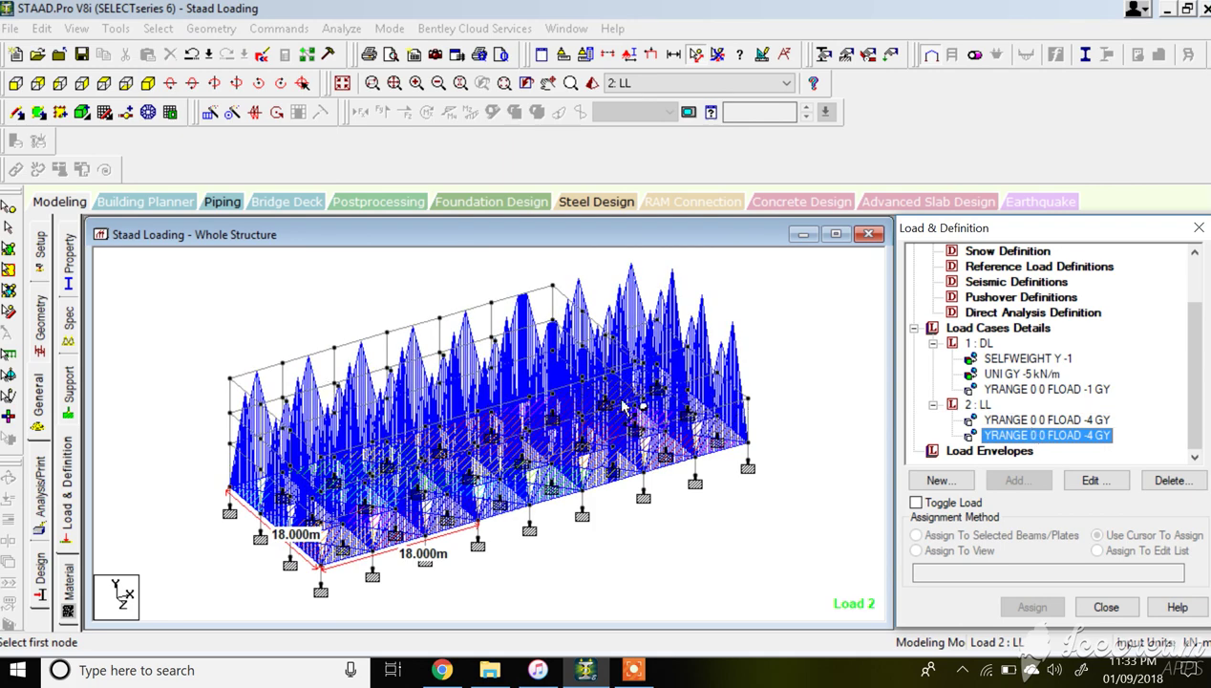
{"action": "left_click", "coordinate": [1034, 420]}
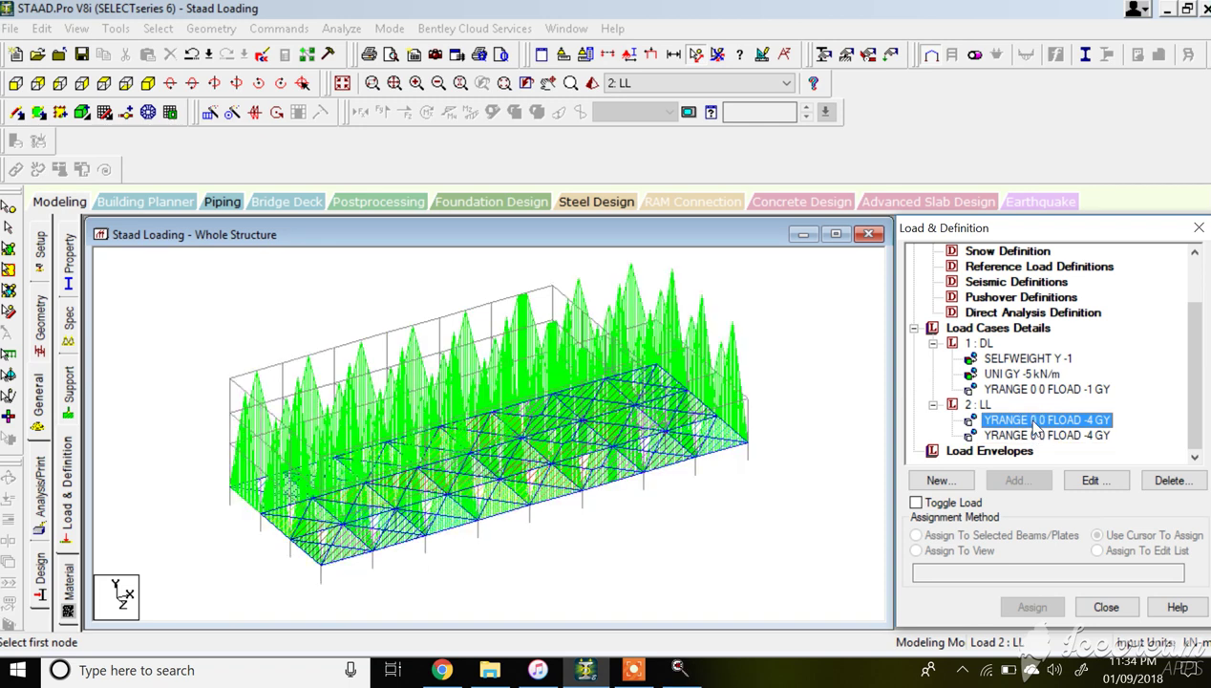
Edit the first LL floor load and set its X range maximum to 18 m
{"action": "double_click", "coordinate": [1002, 422]}
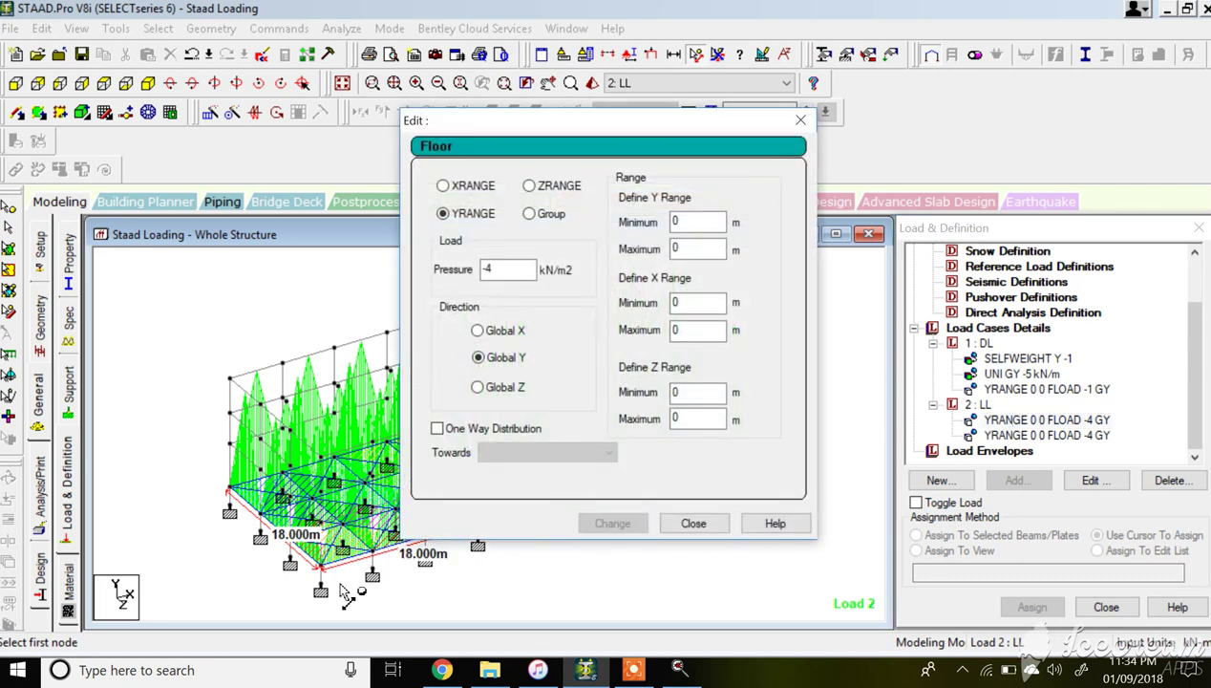
{"action": "left_click", "coordinate": [706, 329]}
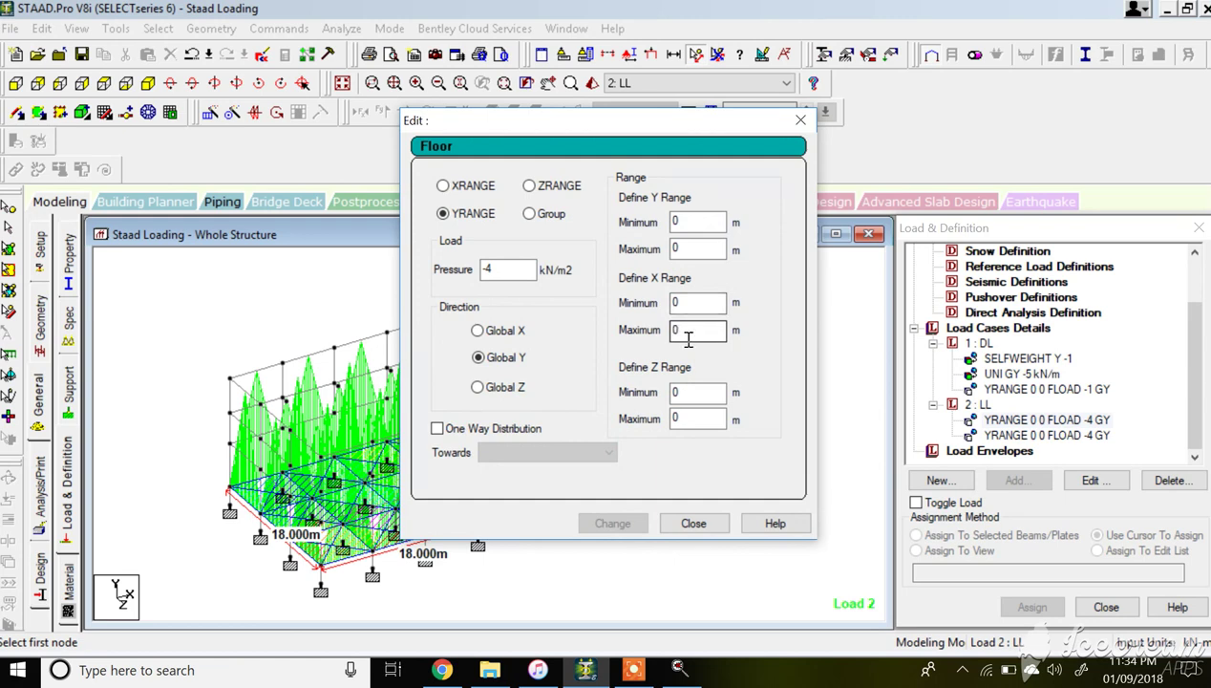
{"action": "left_click_drag", "start_coordinate": [686, 331], "coordinate": [630, 346]}
{"action": "type", "text": "18"}
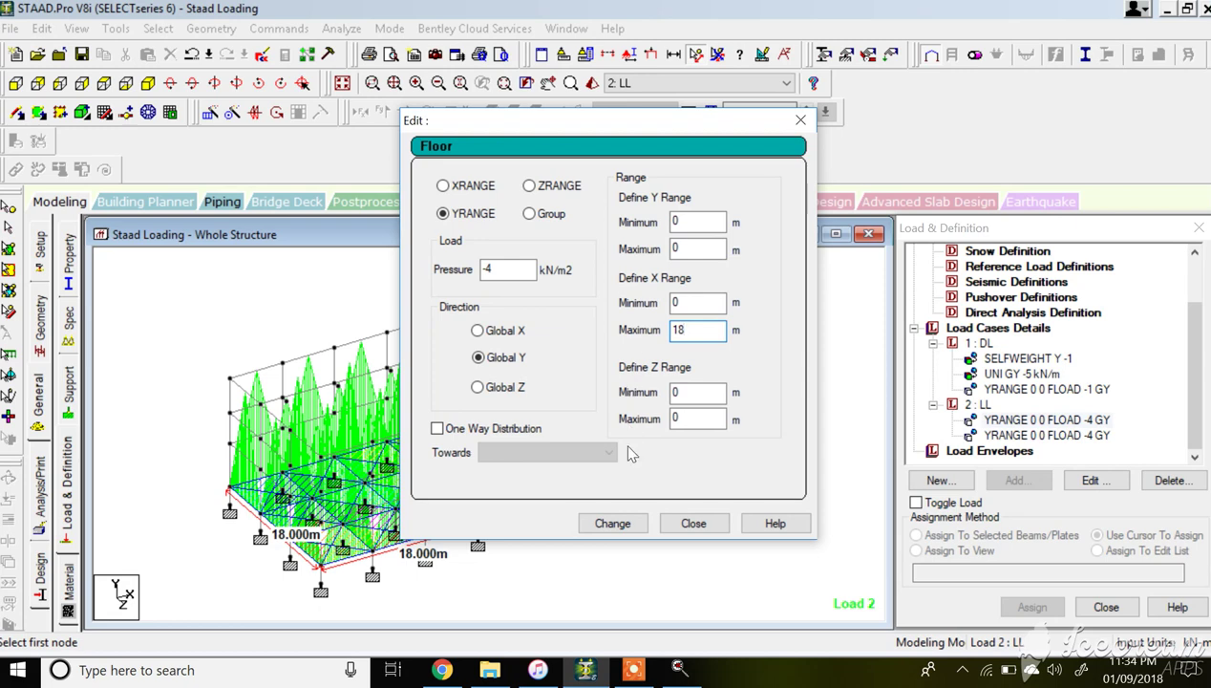
{"action": "left_click", "coordinate": [629, 525]}
{"action": "left_click", "coordinate": [613, 524]}
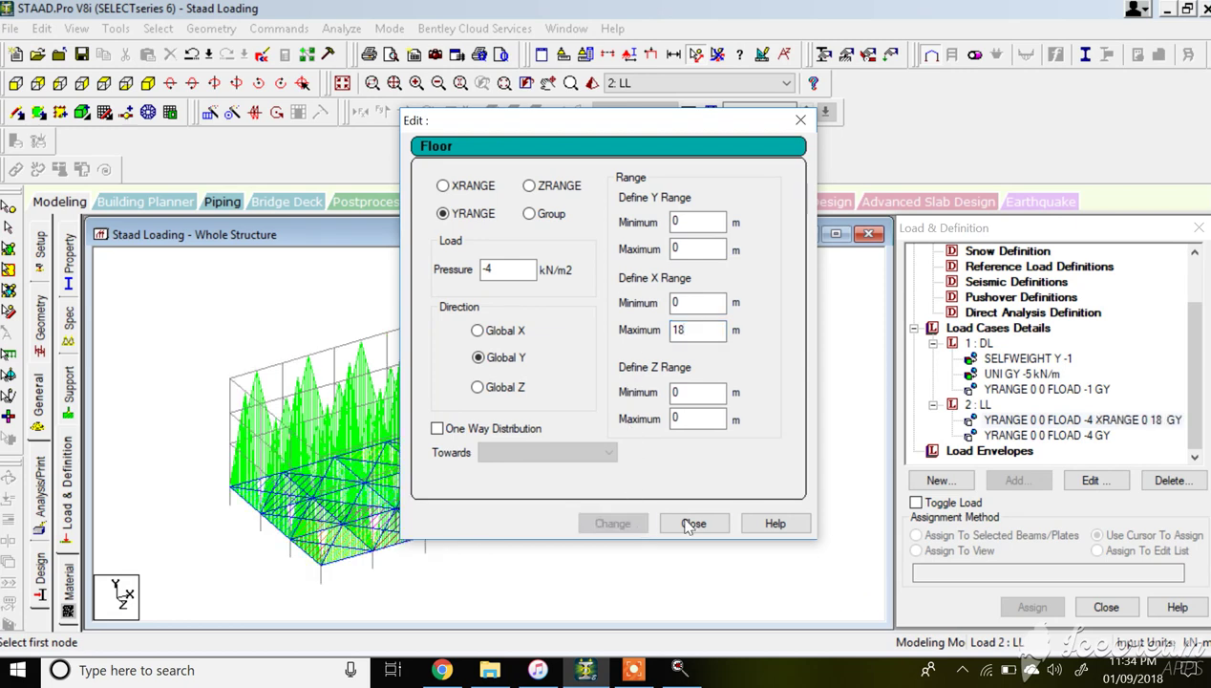
{"action": "left_click", "coordinate": [695, 523]}
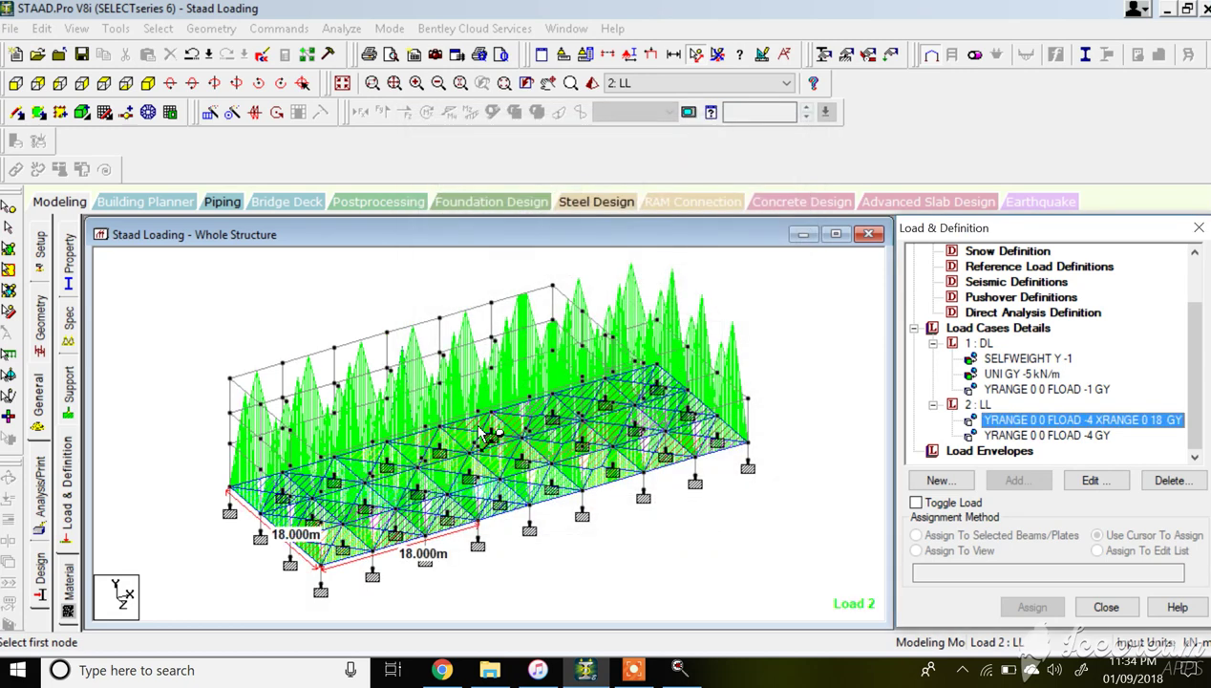
Edit the second LL floor load and set its X range from 18 m to 40 m
{"action": "double_click", "coordinate": [1060, 434]}
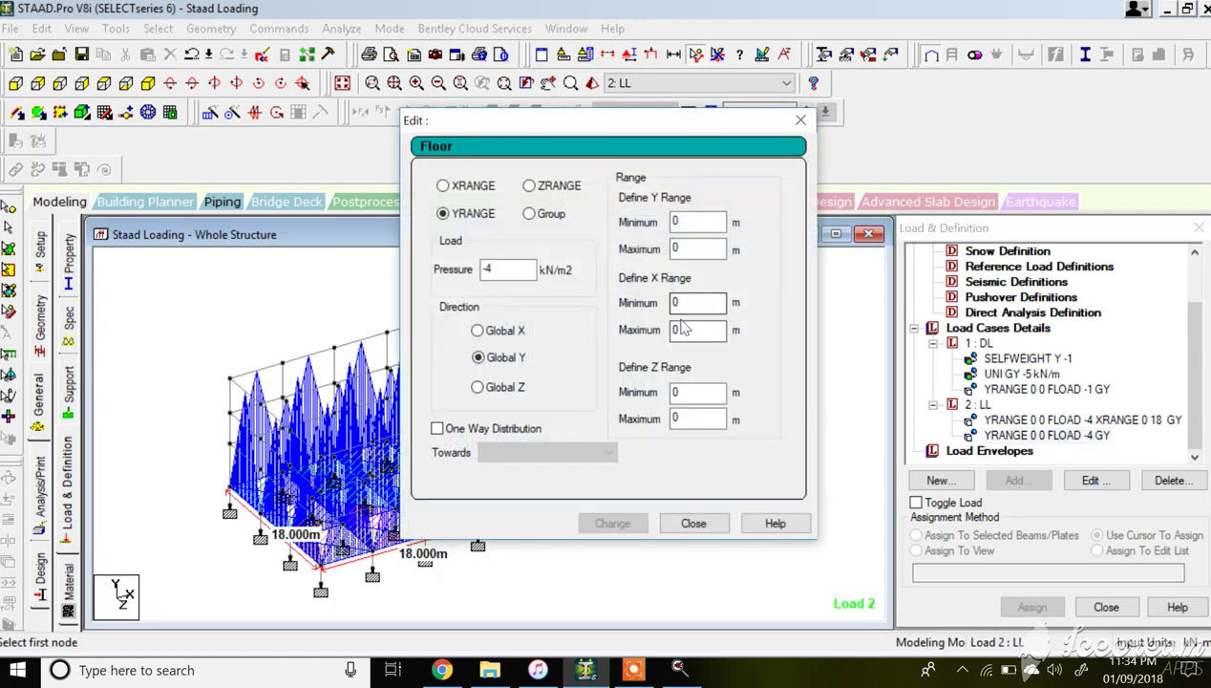
{"action": "left_click_drag", "start_coordinate": [681, 303], "coordinate": [660, 304]}
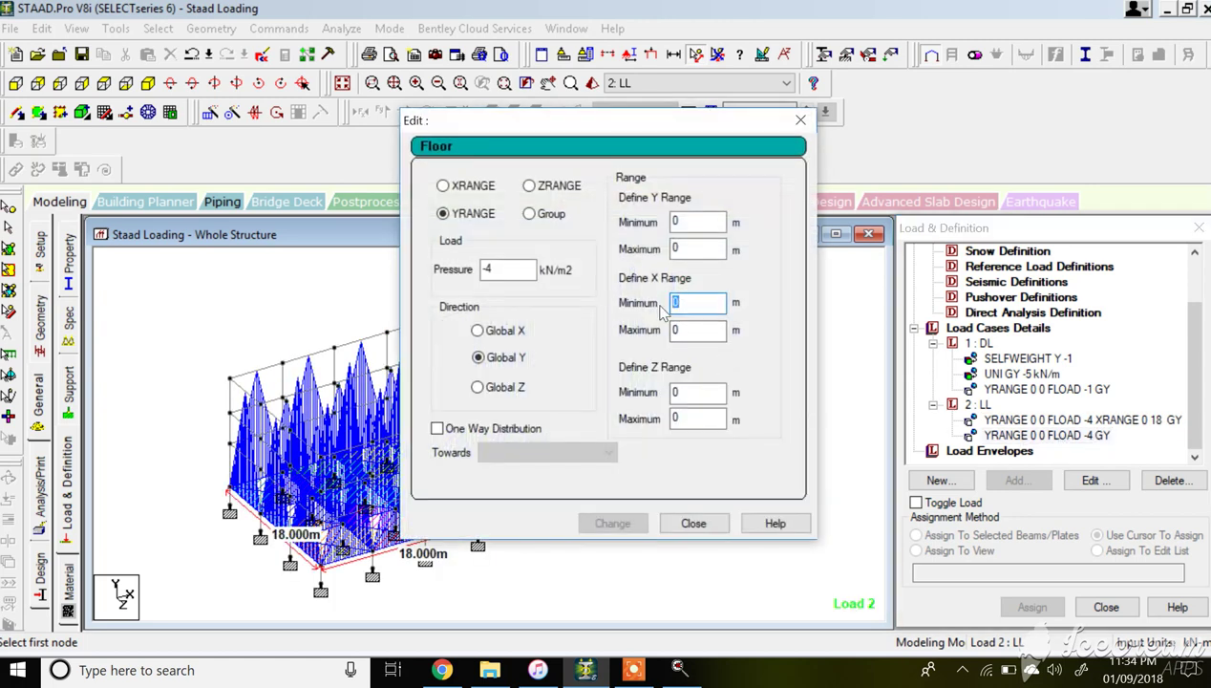
{"action": "type", "text": "18"}
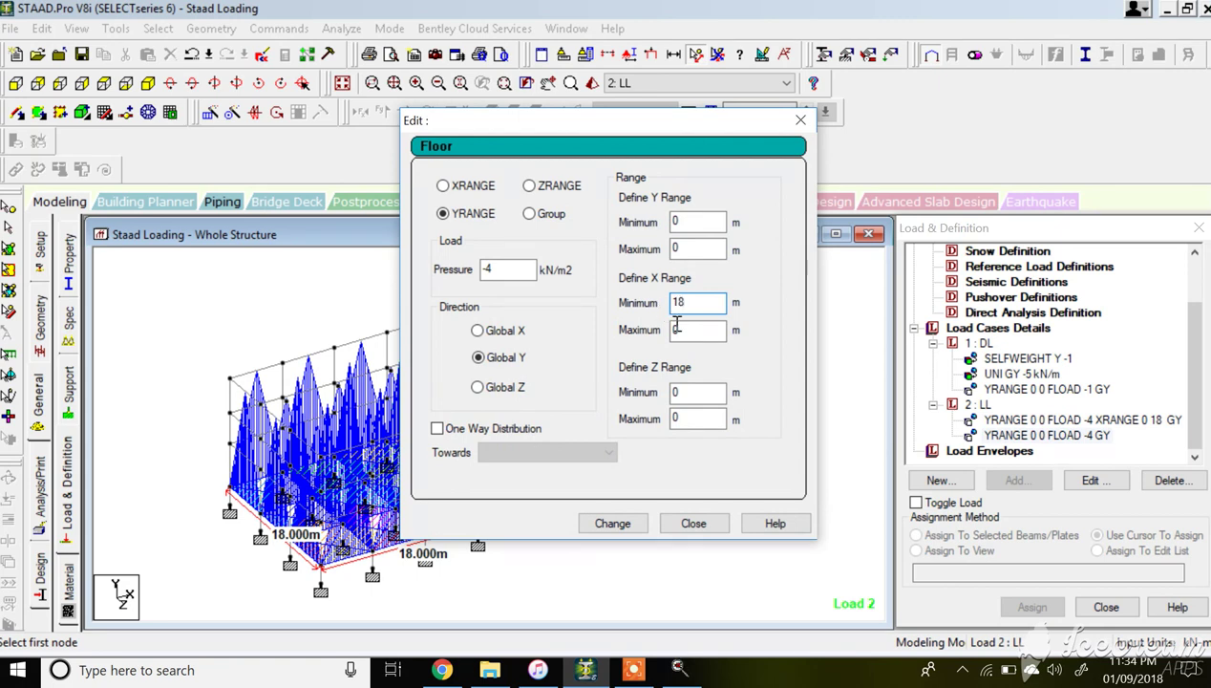
{"action": "left_click_drag", "start_coordinate": [680, 329], "coordinate": [655, 336]}
{"action": "left_click", "coordinate": [630, 524]}
{"action": "left_click", "coordinate": [691, 523]}
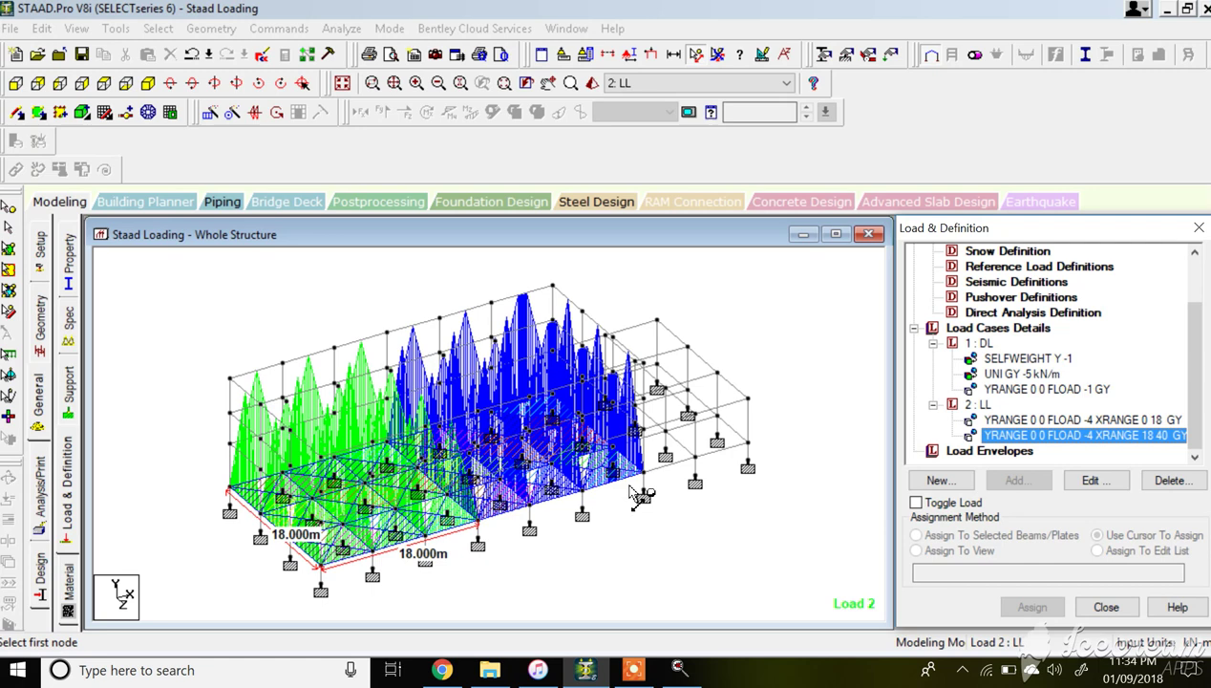
Set the Z range maximum of the first LL floor load, spanning X 0 to 18 m, to 6 m
{"action": "left_click", "coordinate": [1021, 421]}
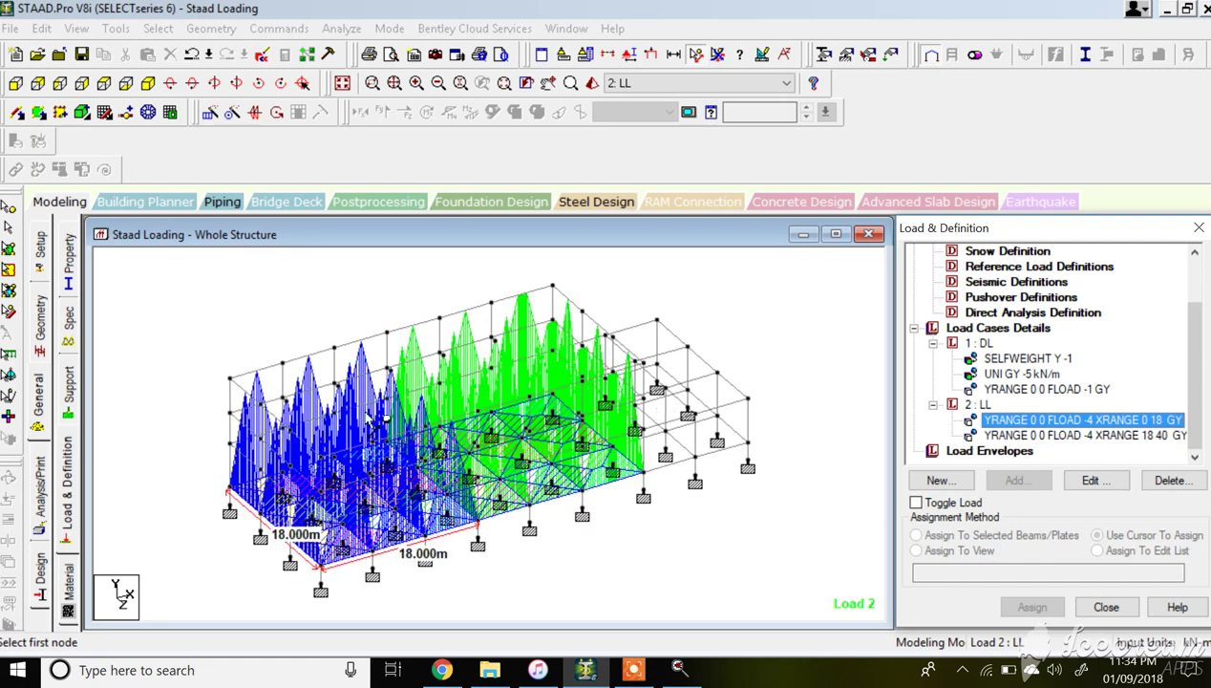
{"action": "double_click", "coordinate": [1021, 421]}
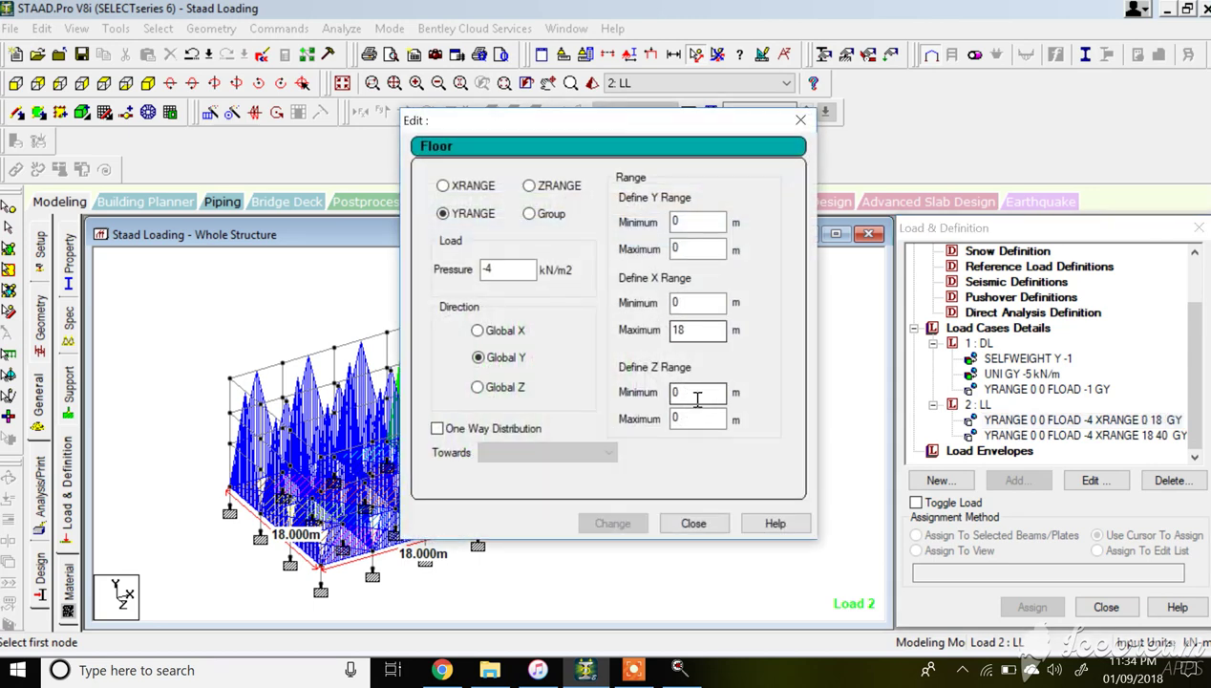
{"action": "left_click", "coordinate": [692, 525]}
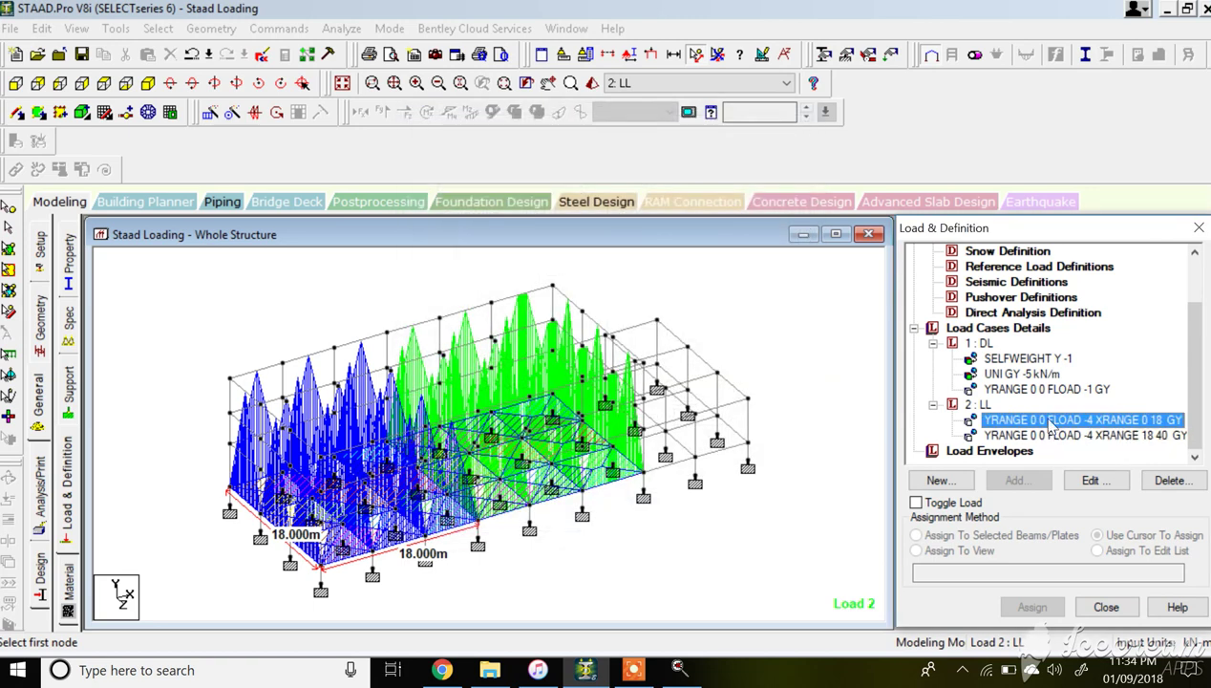
{"action": "double_click", "coordinate": [1048, 421]}
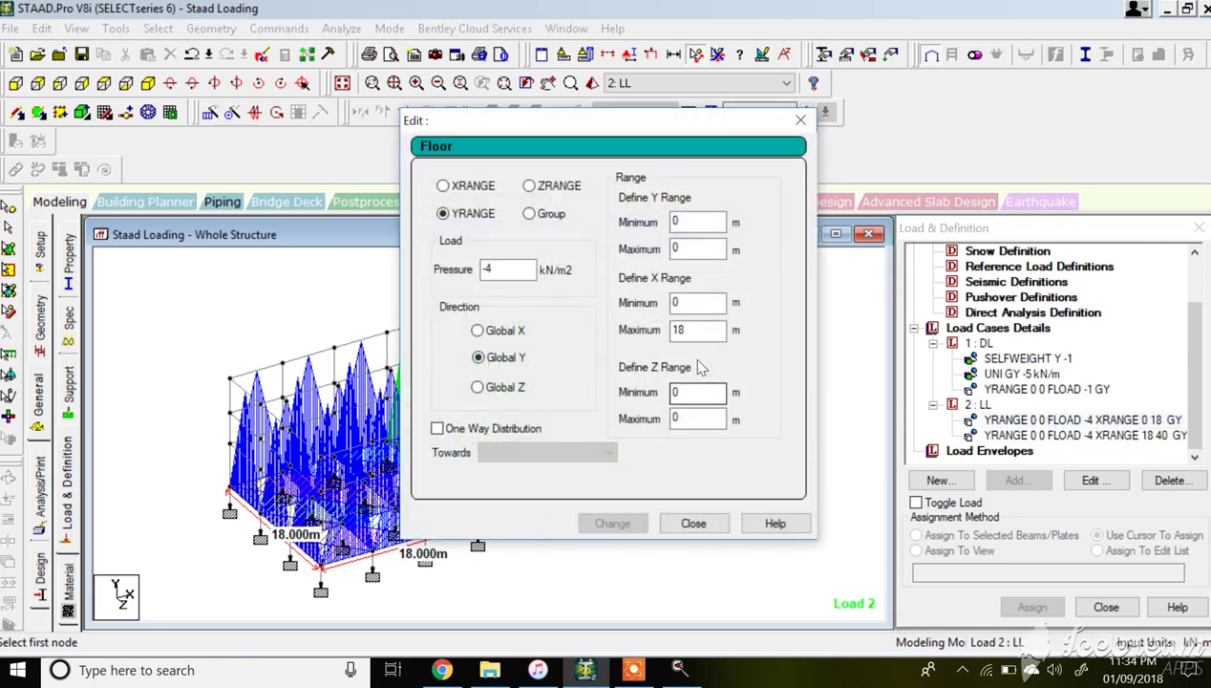
{"action": "left_click", "coordinate": [678, 419]}
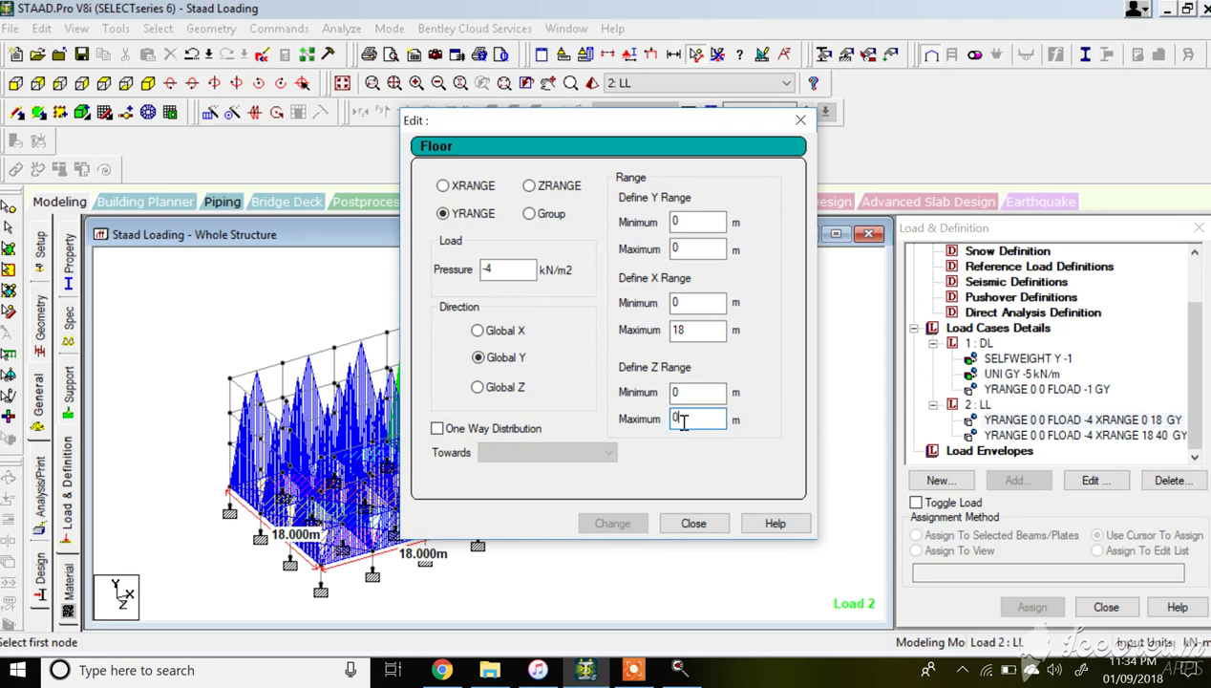
{"action": "left_click_drag", "start_coordinate": [684, 420], "coordinate": [668, 426]}
{"action": "type", "text": "6"}
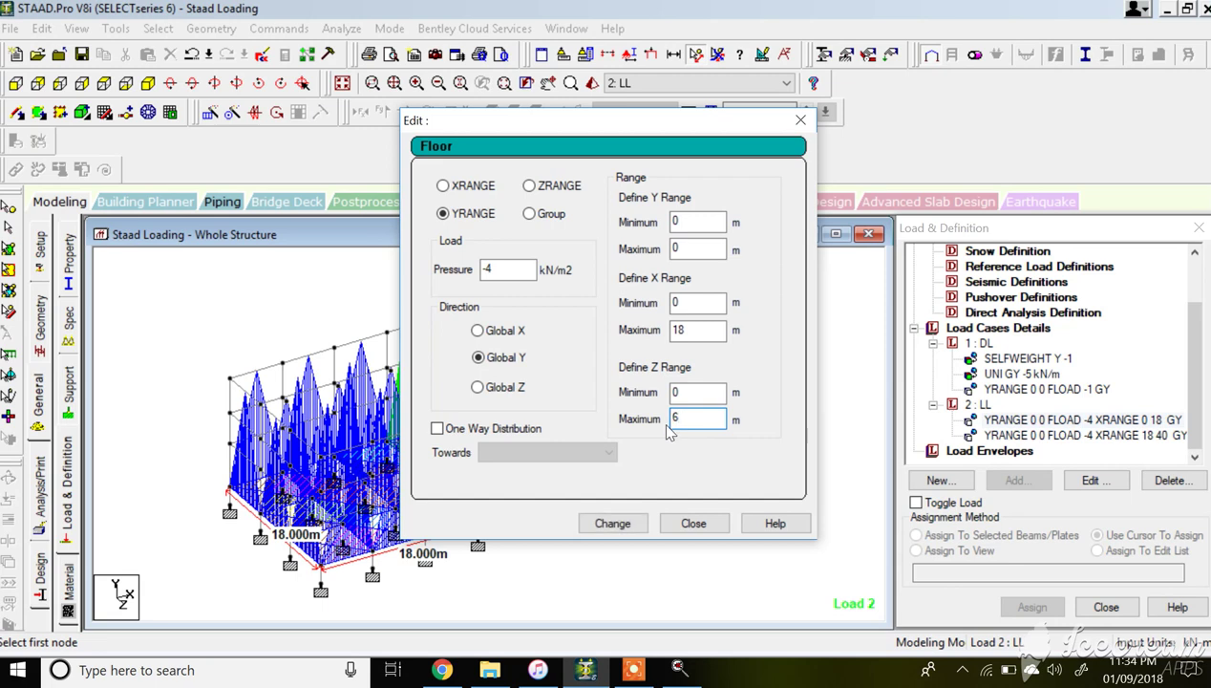
{"action": "left_click", "coordinate": [613, 523]}
{"action": "left_click", "coordinate": [685, 523]}
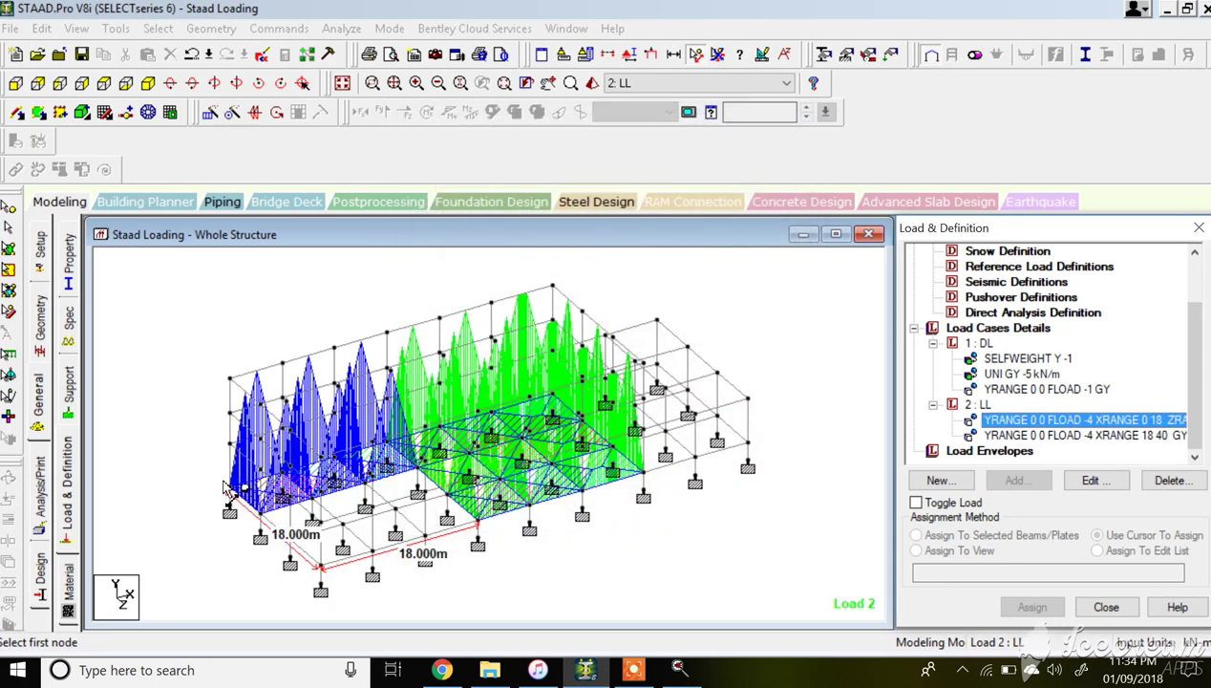
Set the Z range of the second LL floor load, spanning X 18 to 40 m, from 6 m to 18 m
{"action": "left_click", "coordinate": [1006, 435]}
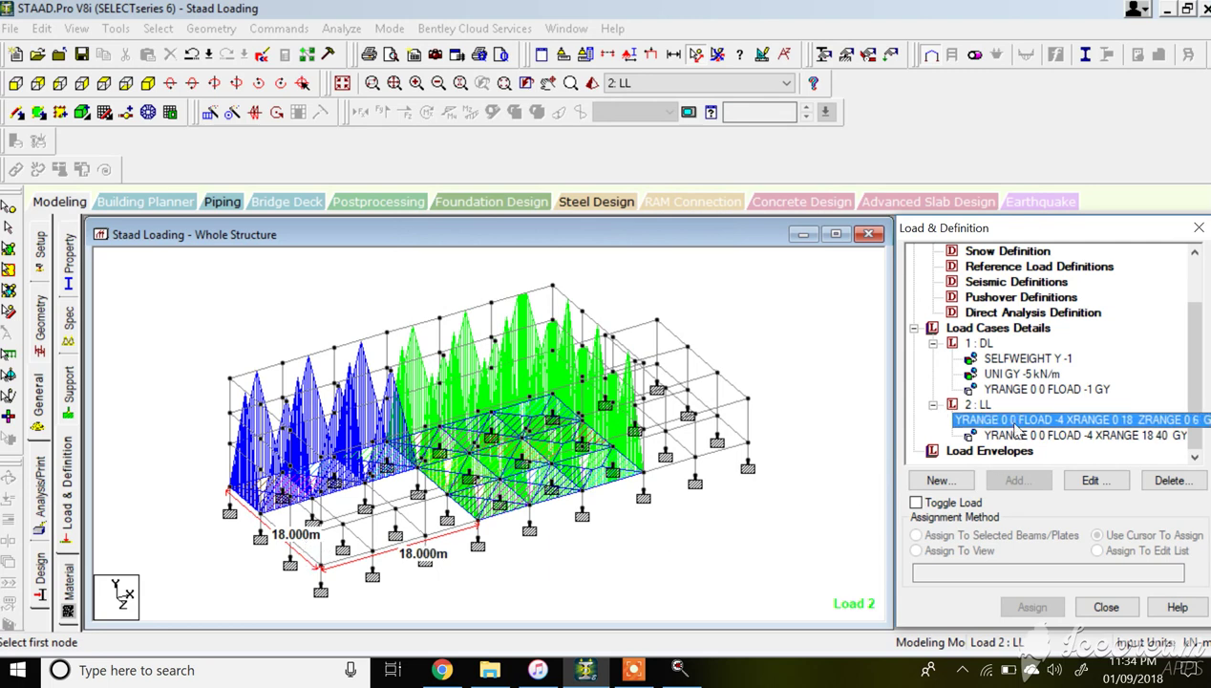
{"action": "double_click", "coordinate": [1018, 437]}
{"action": "double_click", "coordinate": [692, 391]}
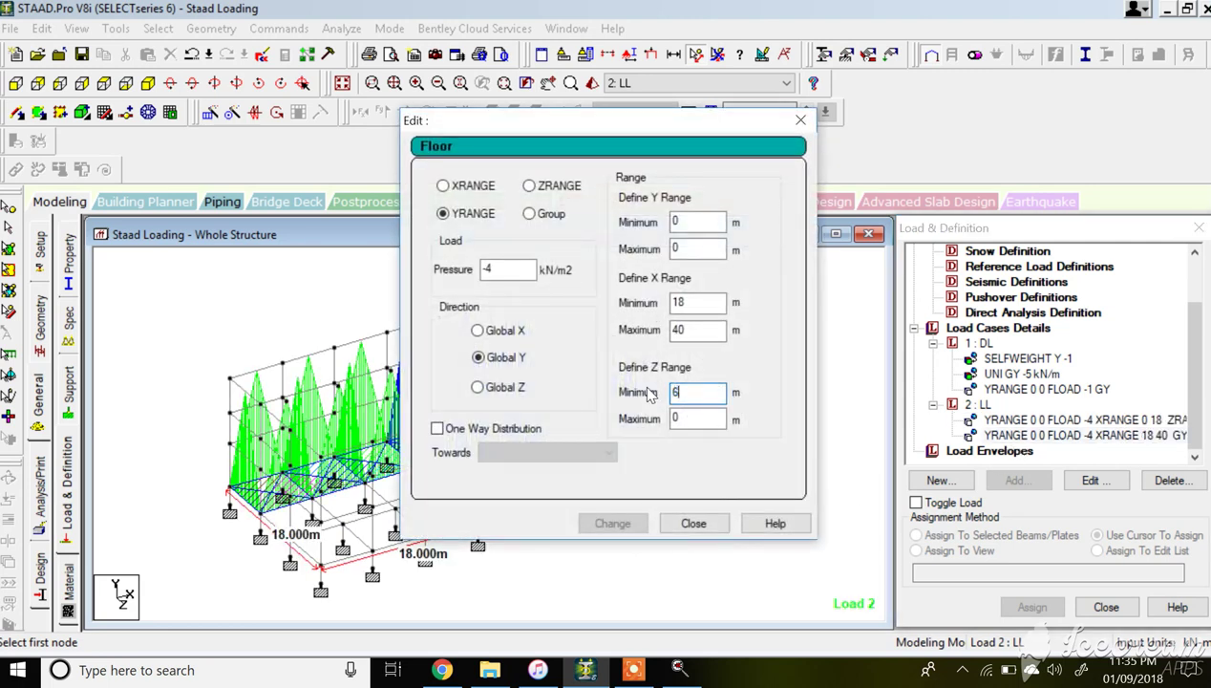
{"action": "type", "text": "6"}
{"action": "left_click", "coordinate": [693, 421]}
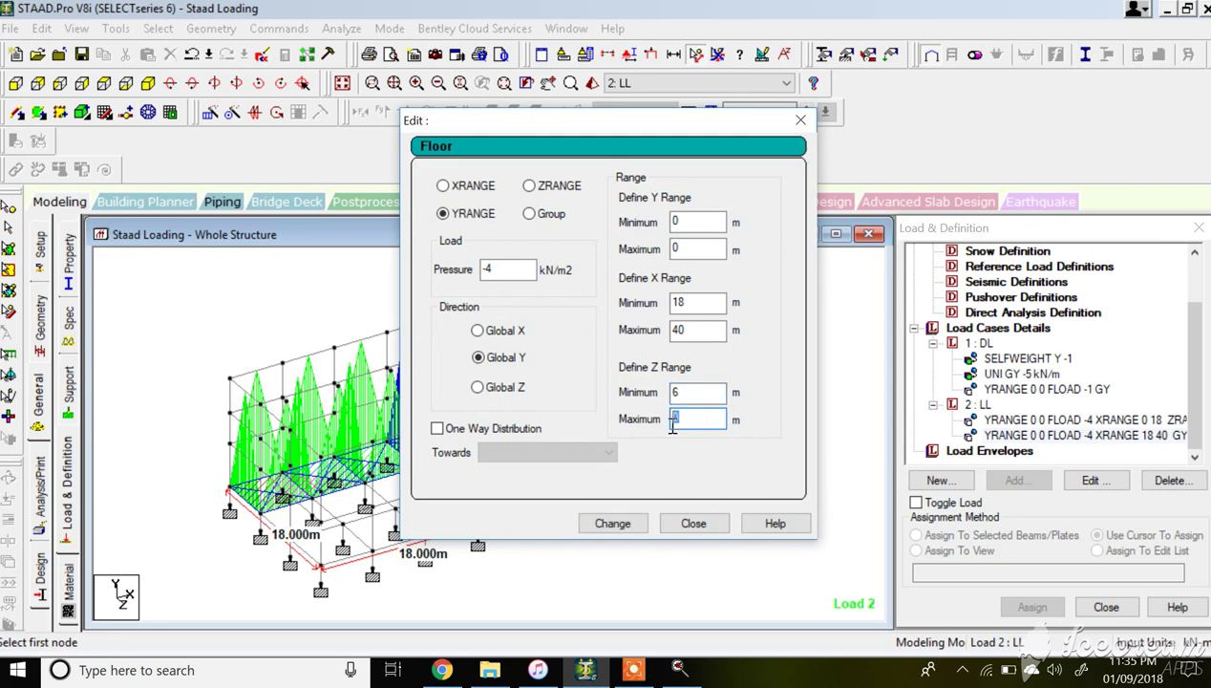
{"action": "type", "text": "1"}
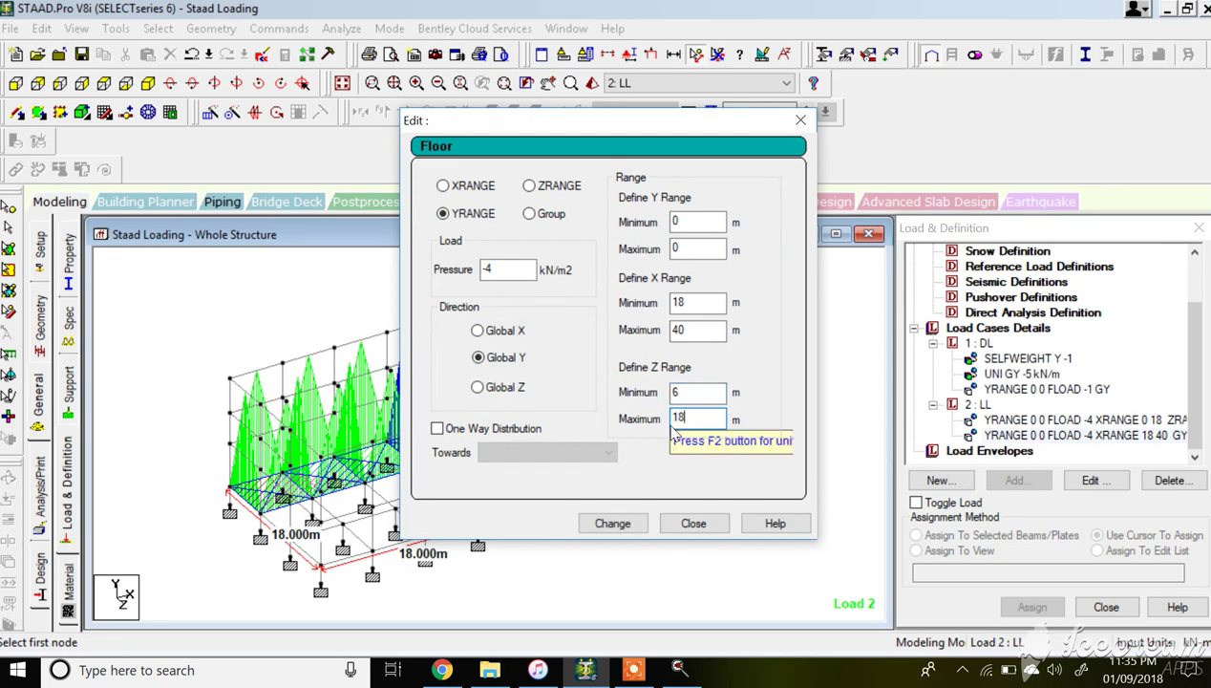
{"action": "type", "text": "8"}
{"action": "left_click", "coordinate": [638, 516]}
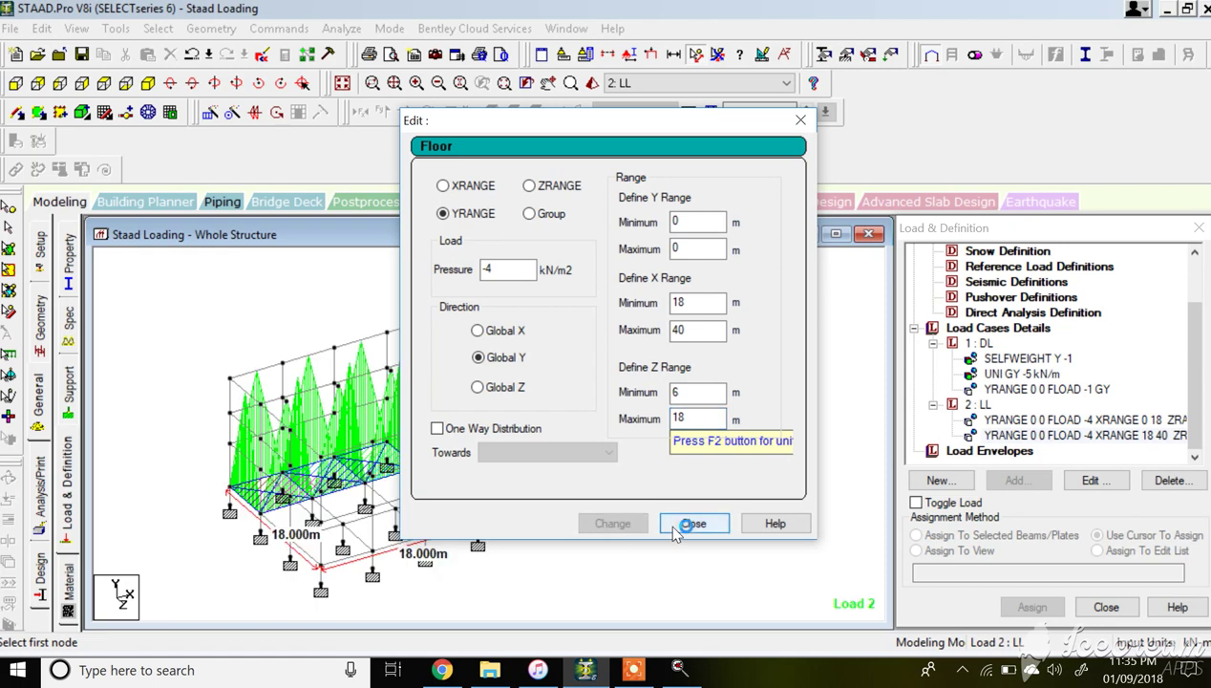
{"action": "left_click", "coordinate": [692, 523]}
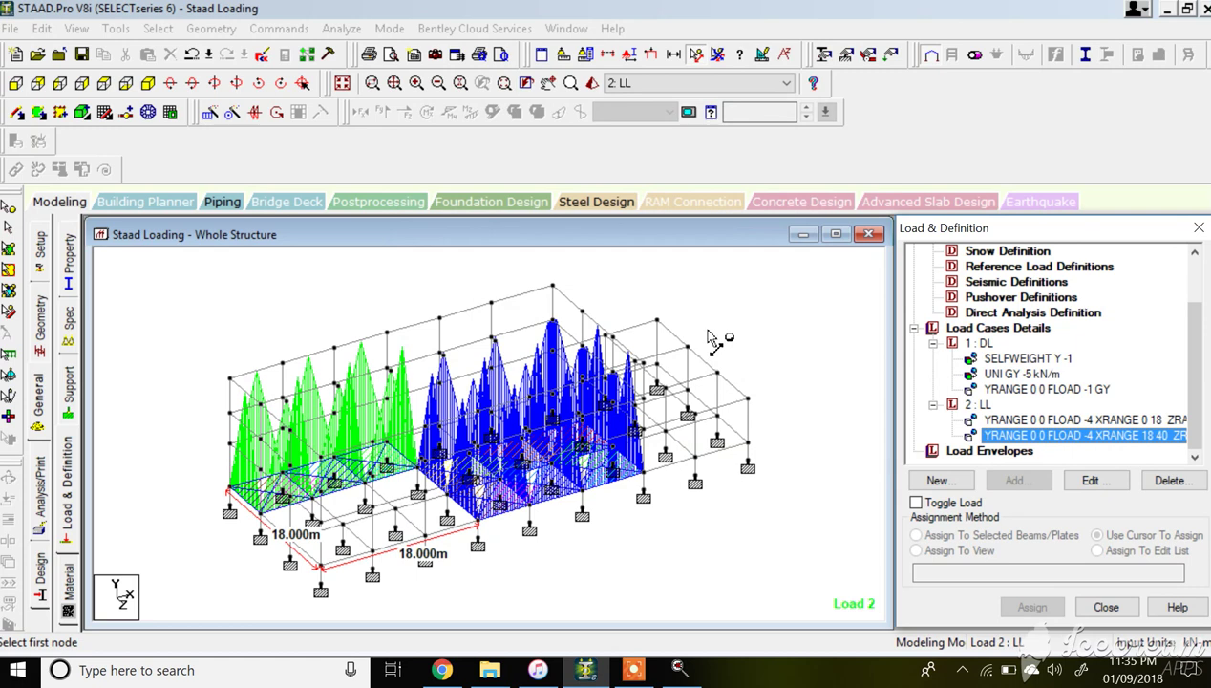
Display the DL selfweight on the structure and agree to the automatic save of the model file
{"action": "left_click", "coordinate": [1018, 359]}
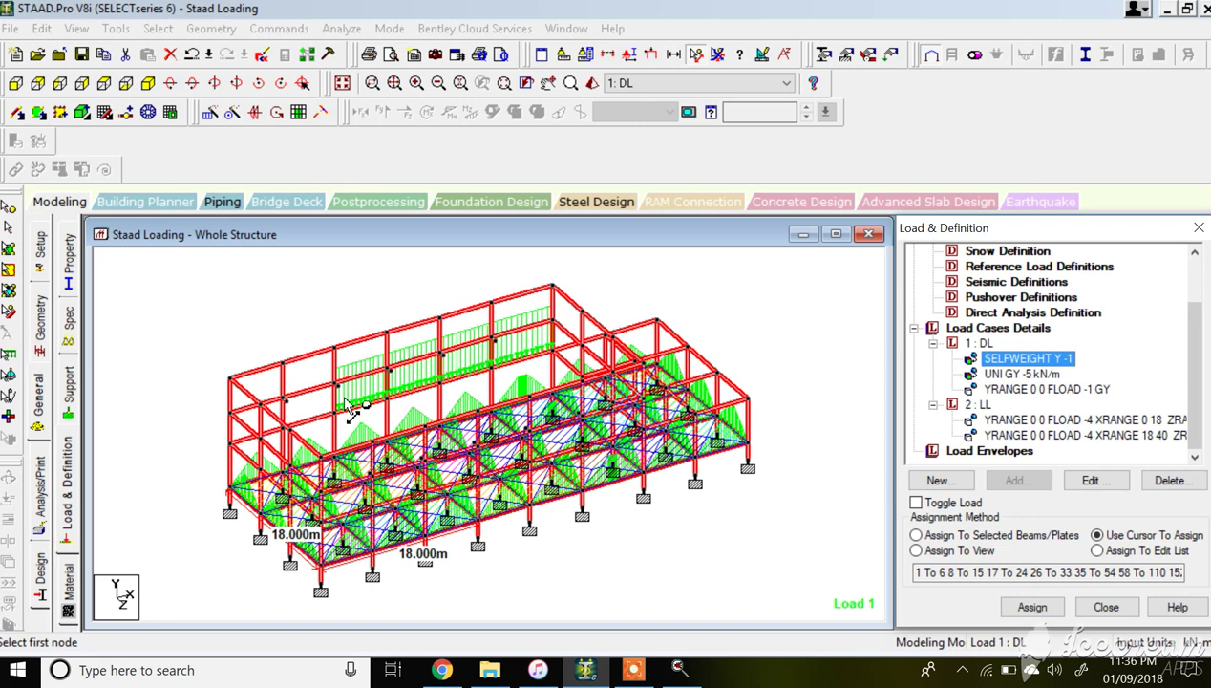
{"action": "left_click", "coordinate": [632, 671]}
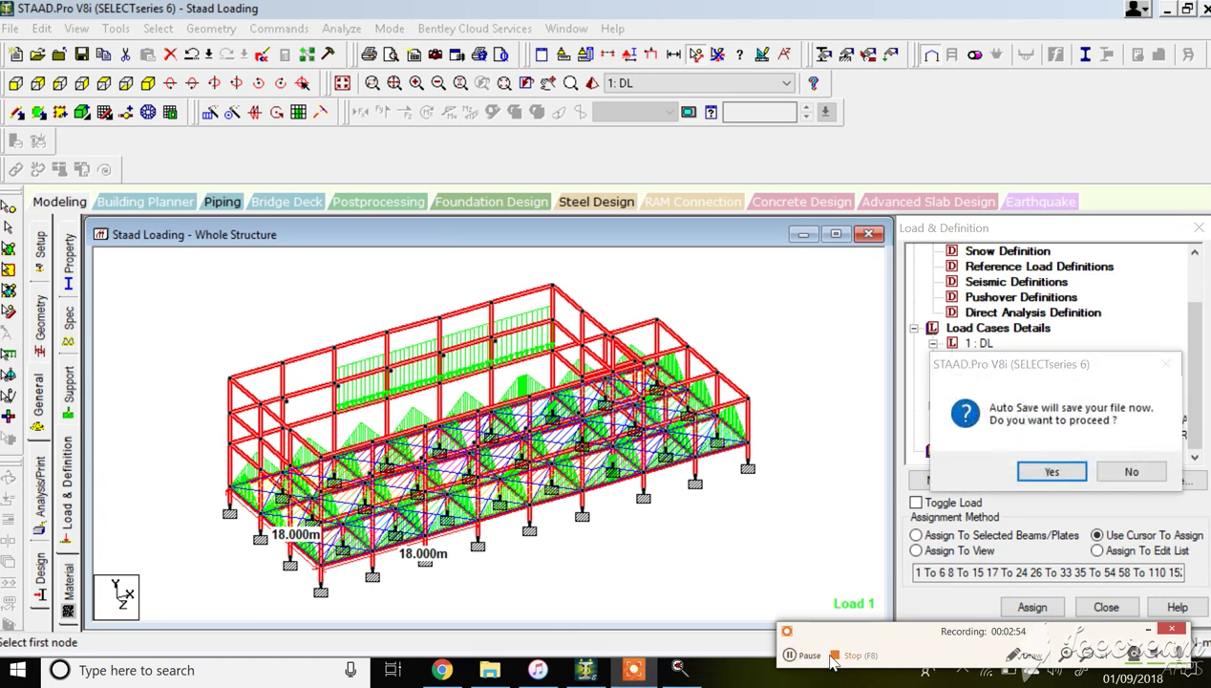
{"action": "left_click", "coordinate": [1043, 470]}
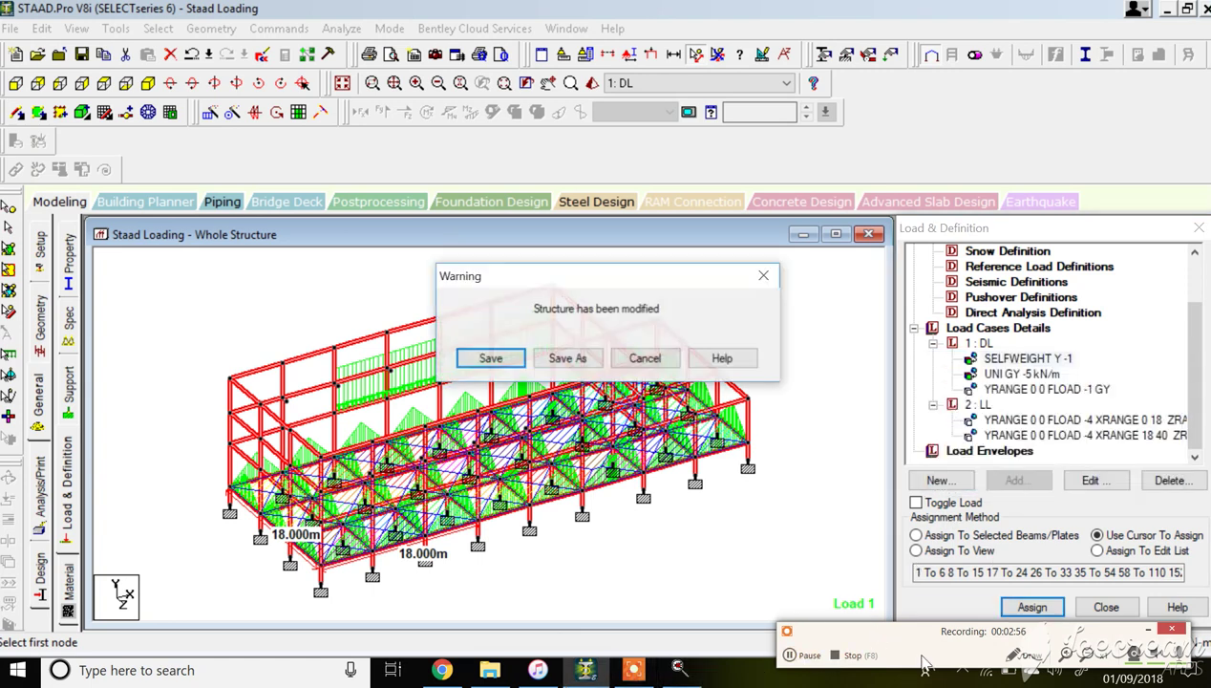